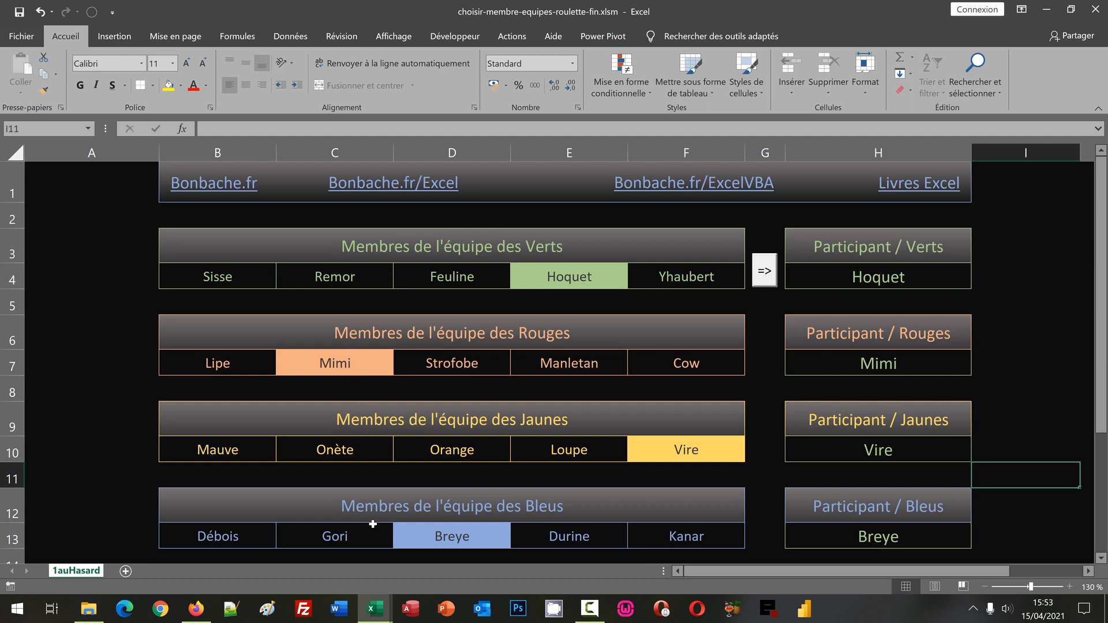
Run the random draw repeatedly for all four teams in the finished workbook, and close that workbook
click(770, 274)
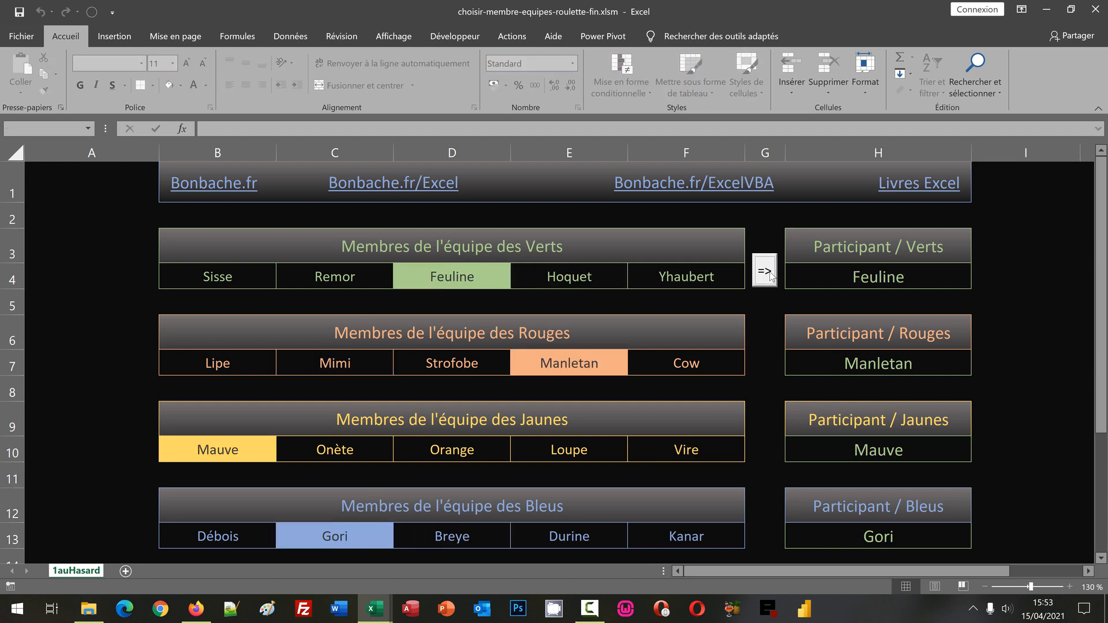
click(770, 274)
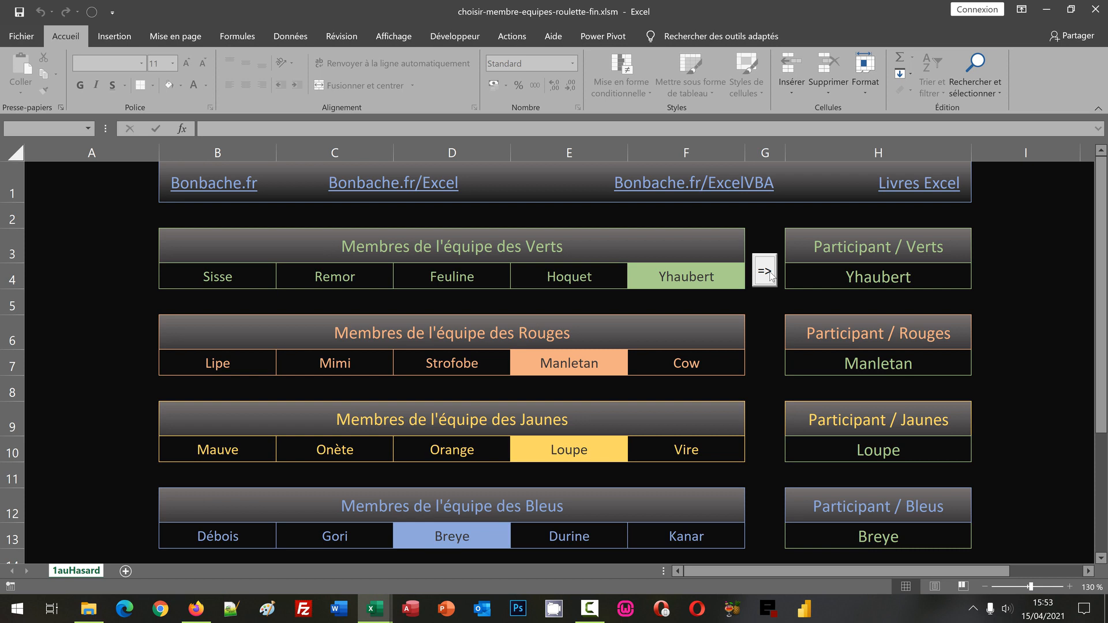
click(770, 274)
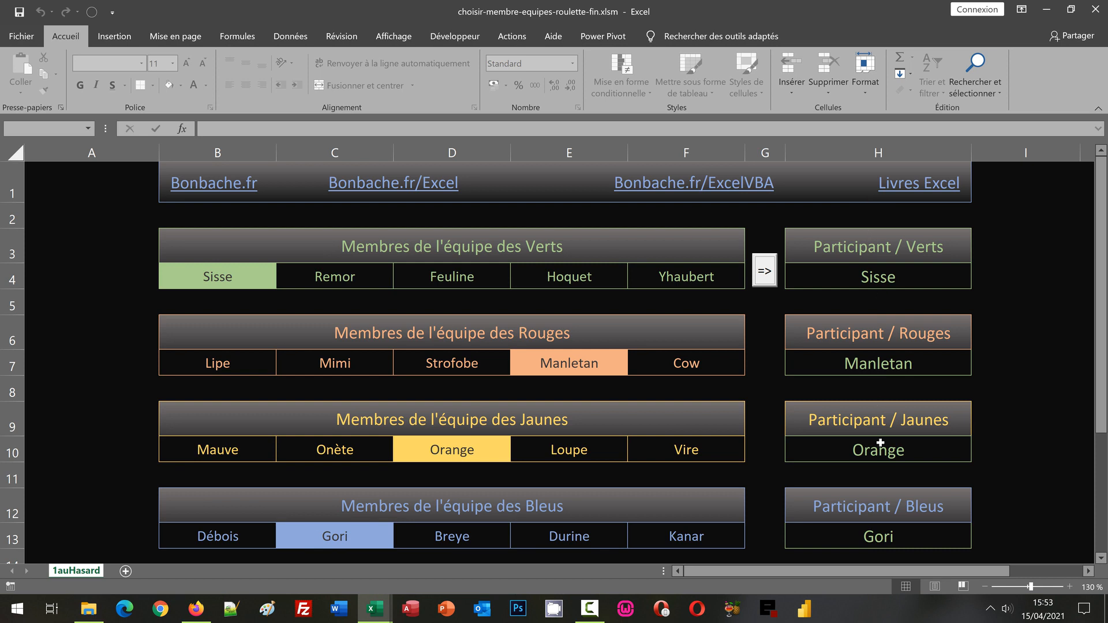
click(764, 276)
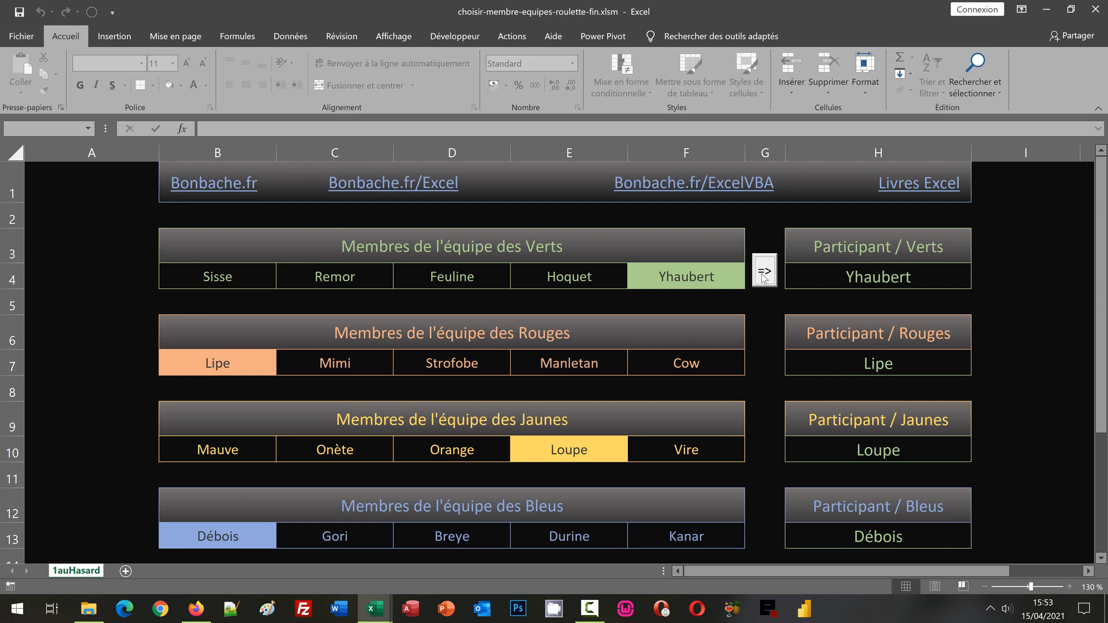
click(764, 276)
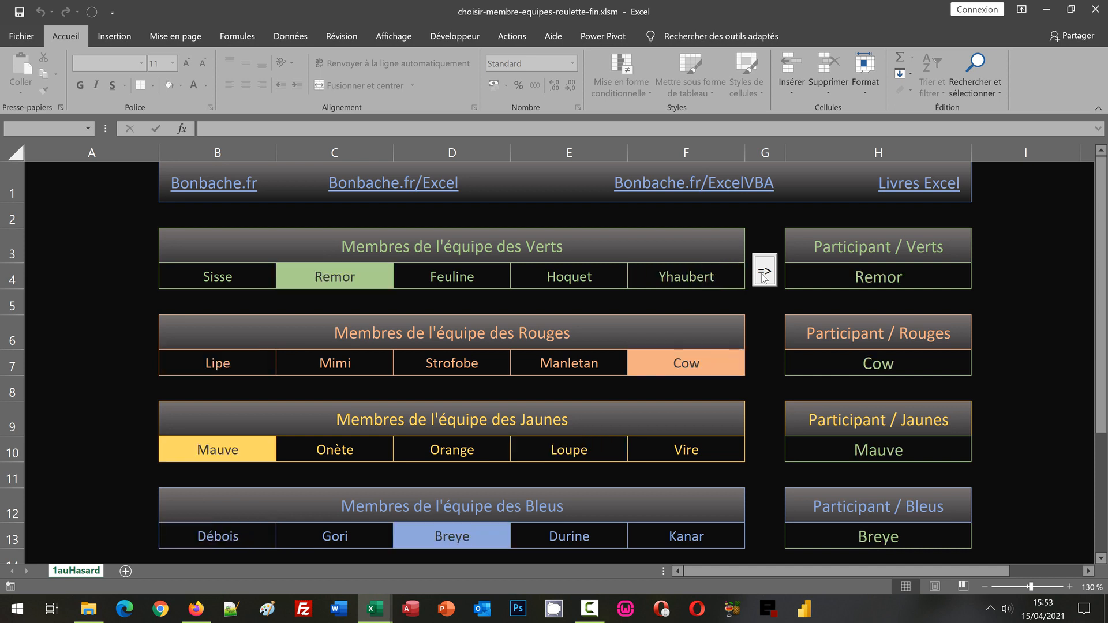
click(764, 276)
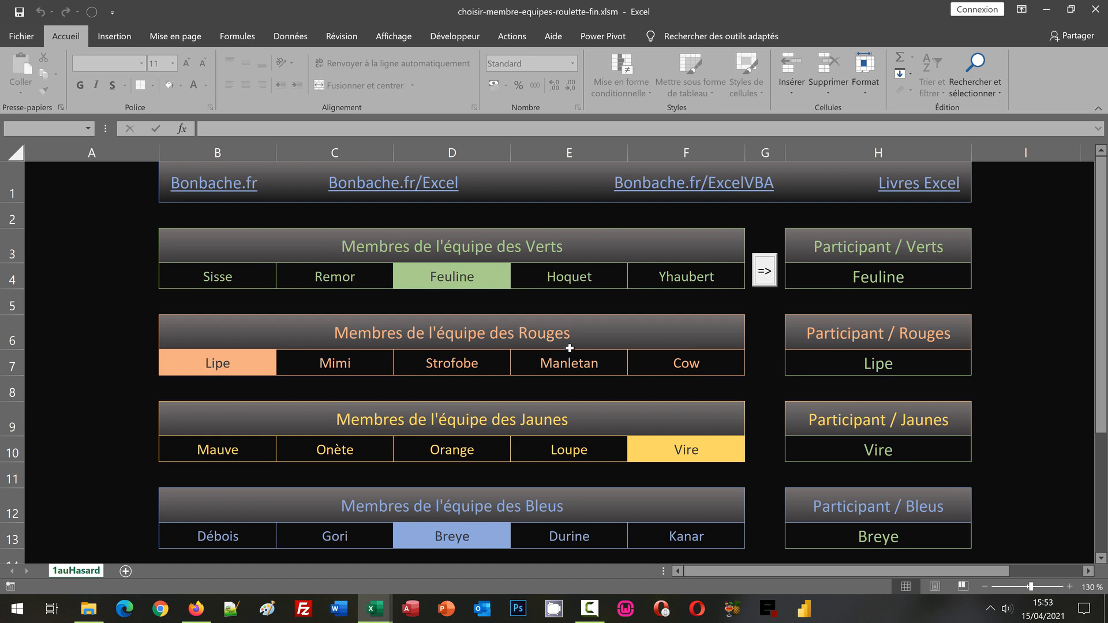
click(1095, 8)
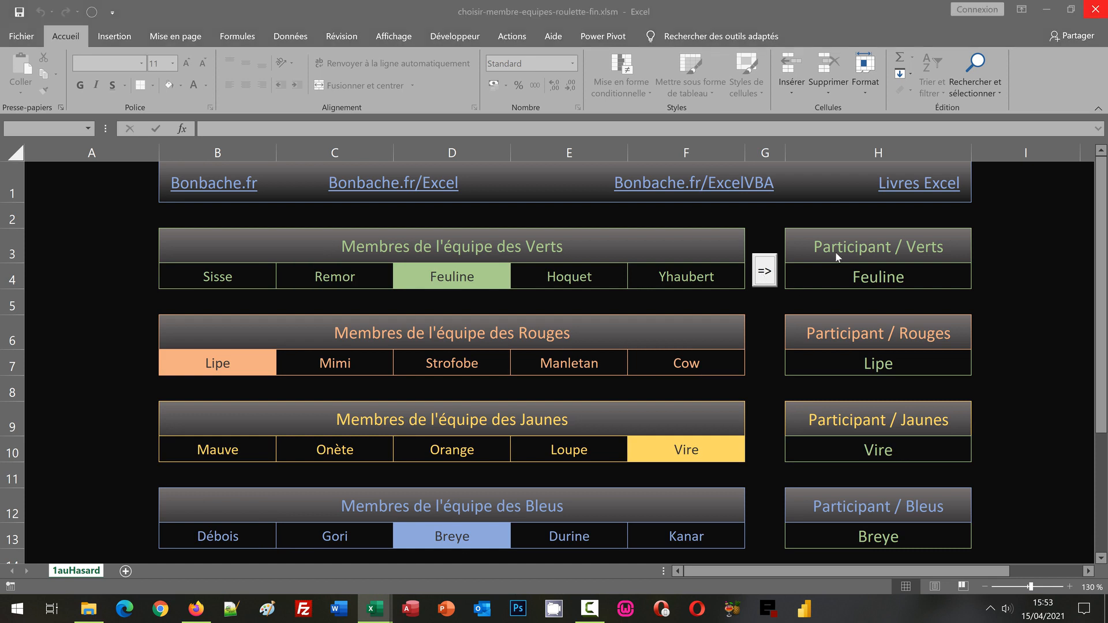
click(547, 334)
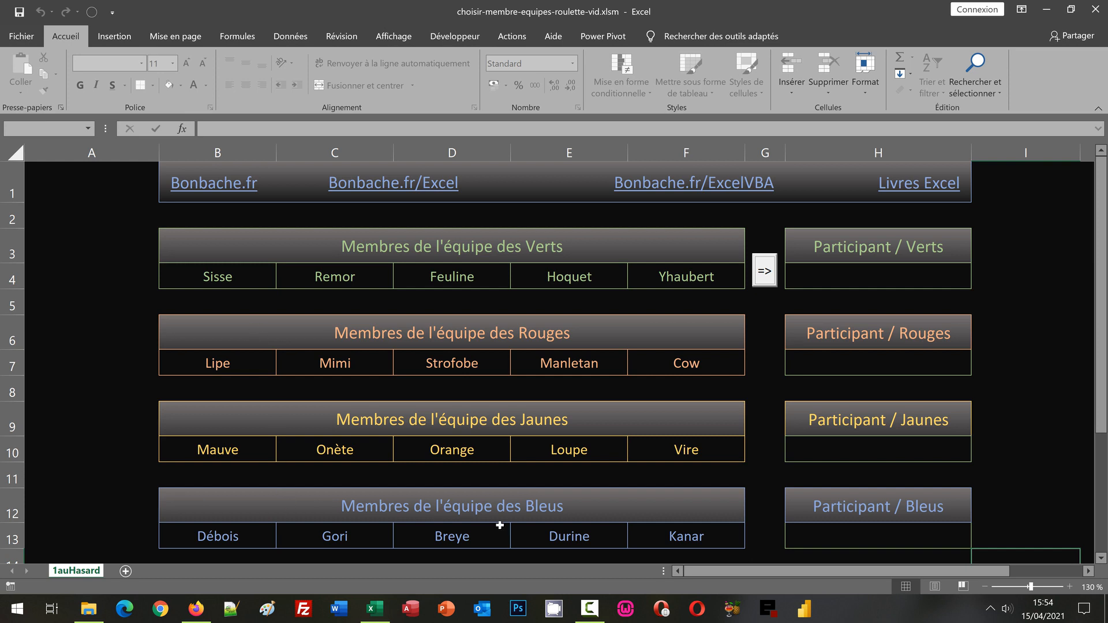
Examine the VBA click procedure behind the draw button in Feuil1 (1auHasard), and return to the worksheet
click(854, 224)
click(773, 282)
key(alt+F11)
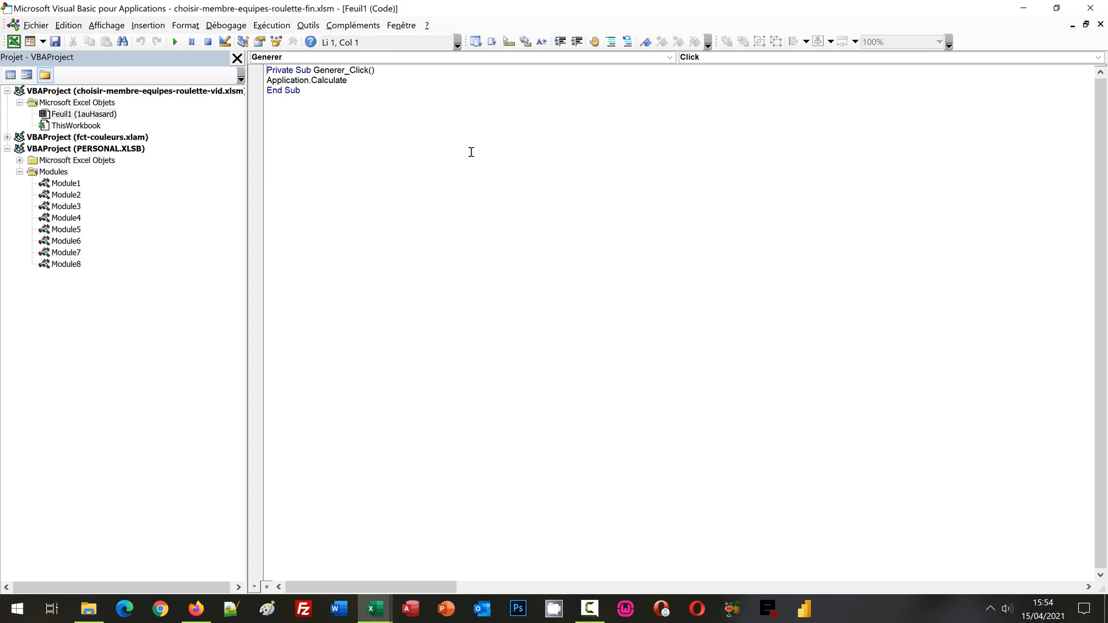
click(96, 117)
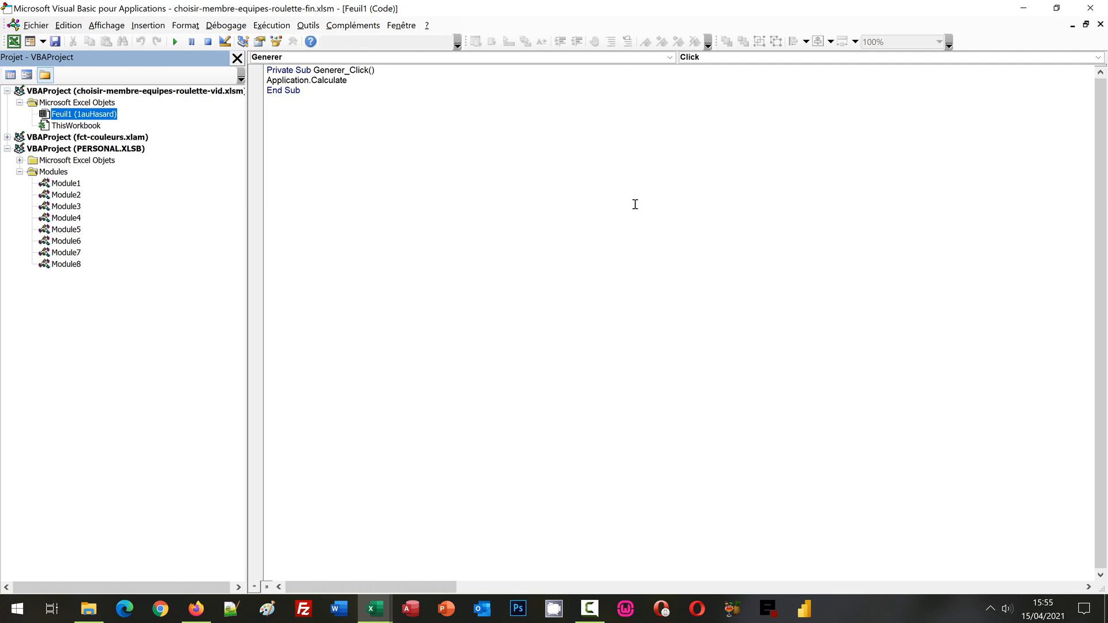
click(1090, 8)
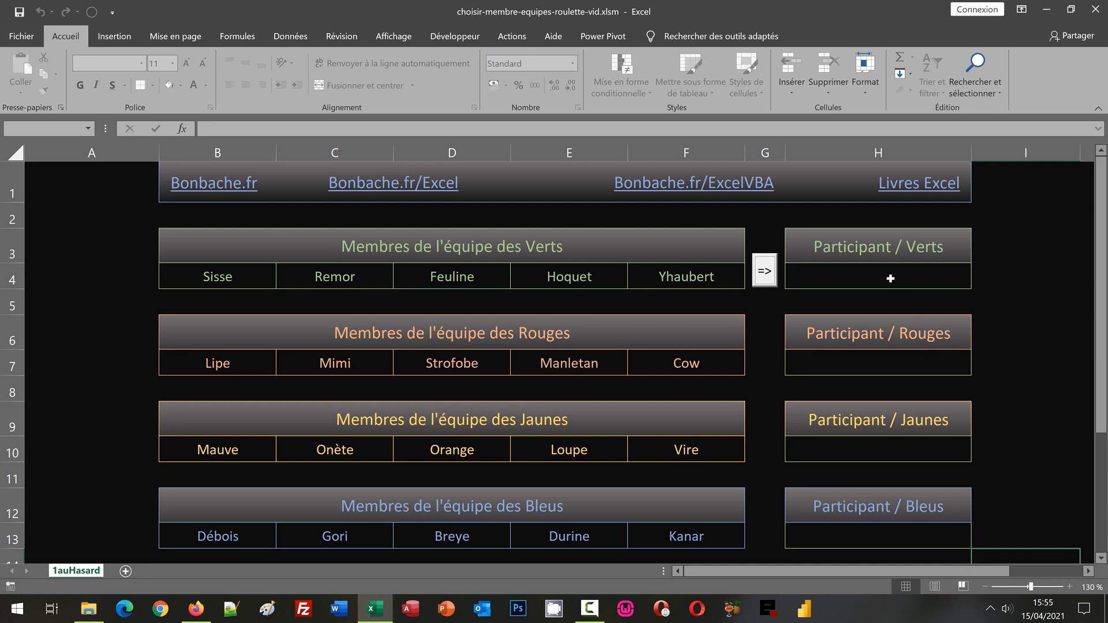
Begin a CHOISIR formula in H4 for the Verts participant, with ALEA.ENTRE.BORNES(1;5) as its index argument
click(890, 279)
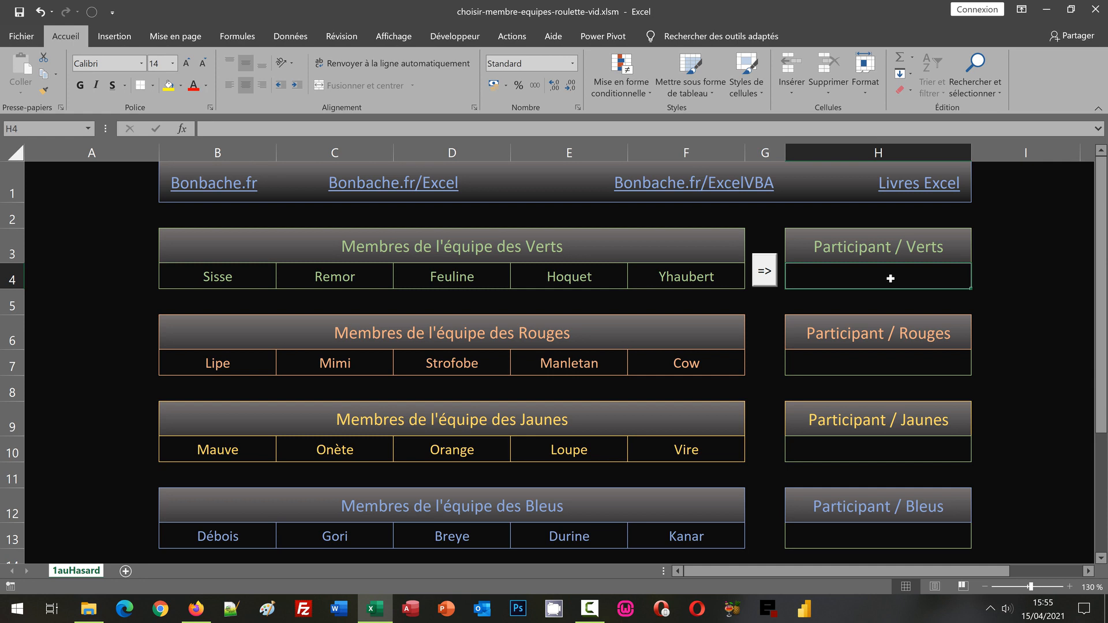
text(=)
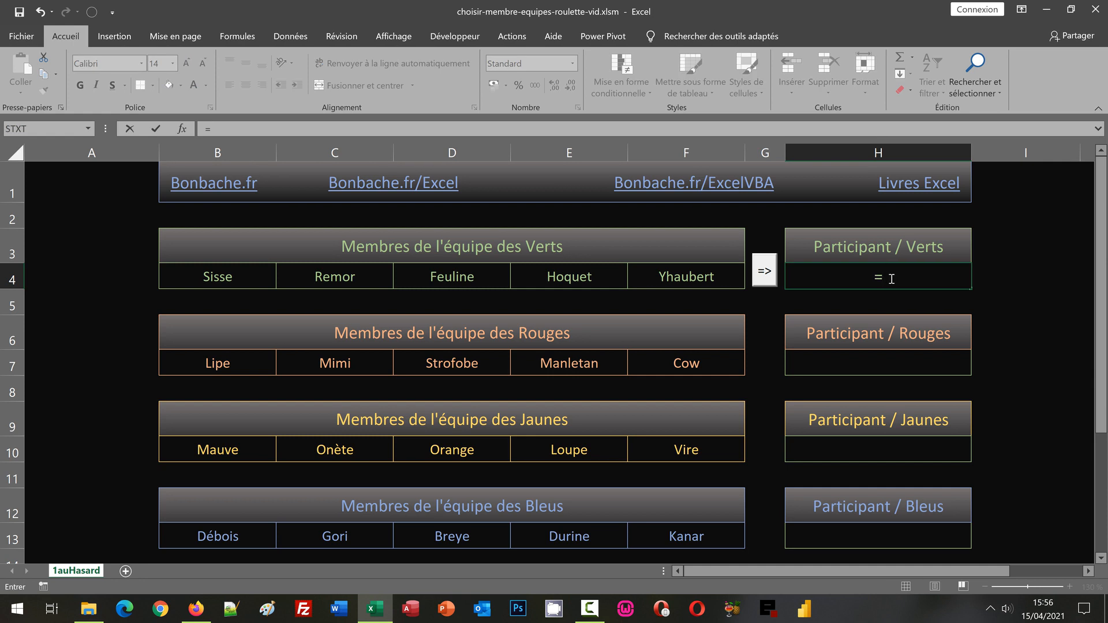
text(C)
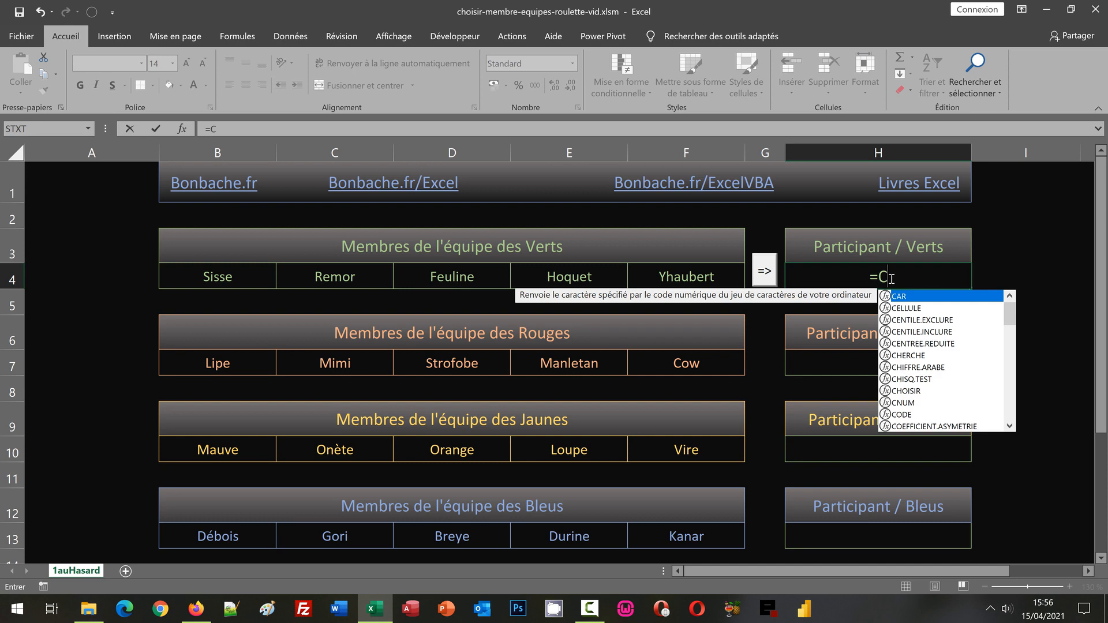
text(hoisir)
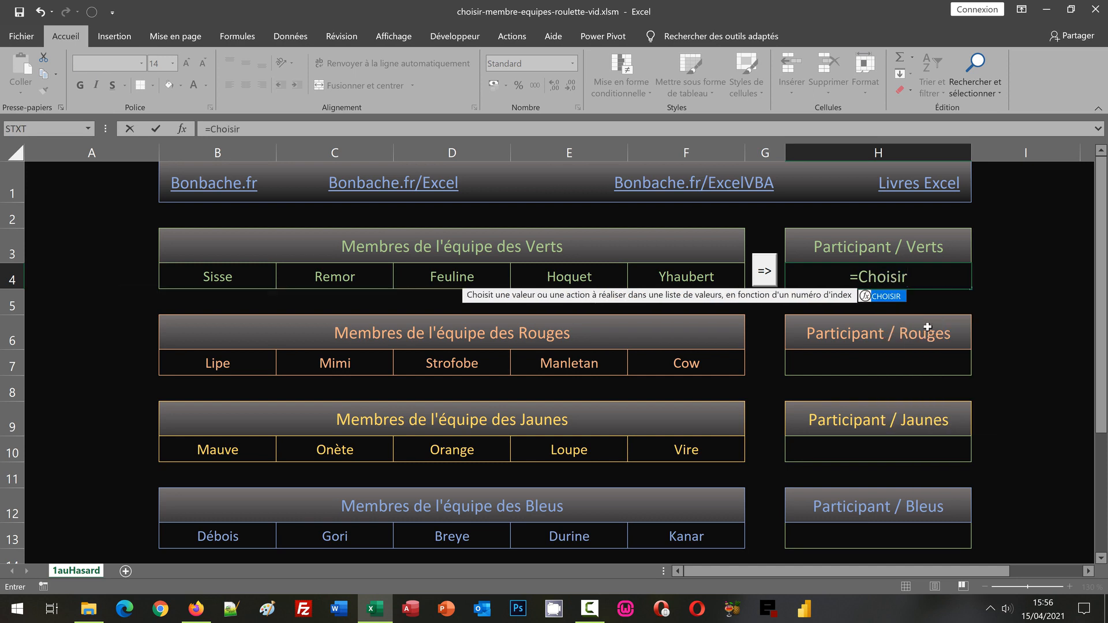
text(()
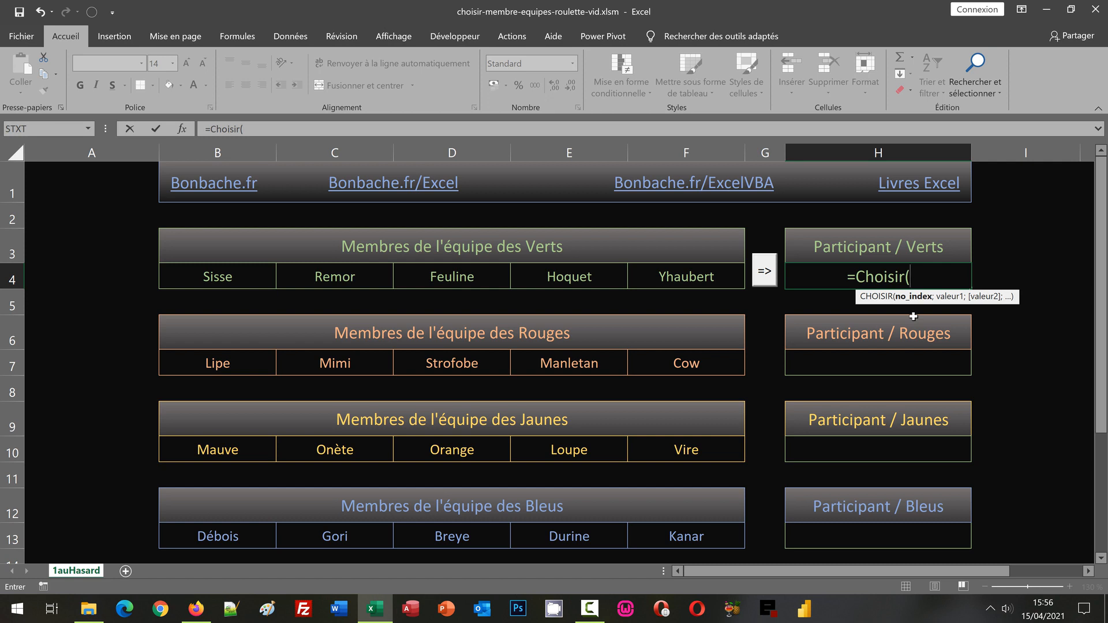
text(Al)
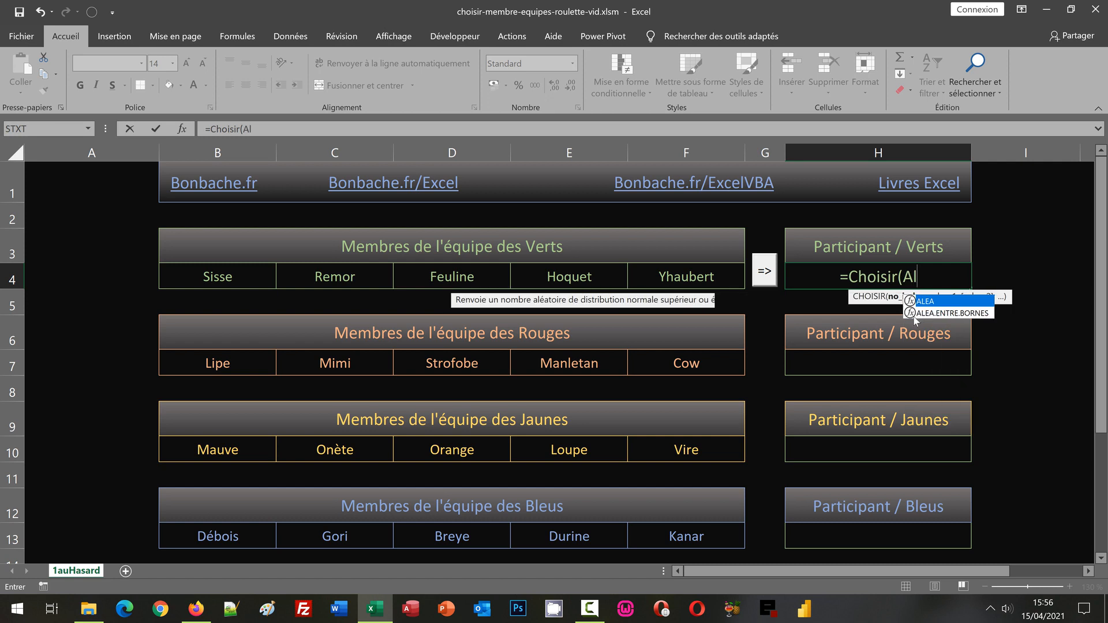
text(ea)
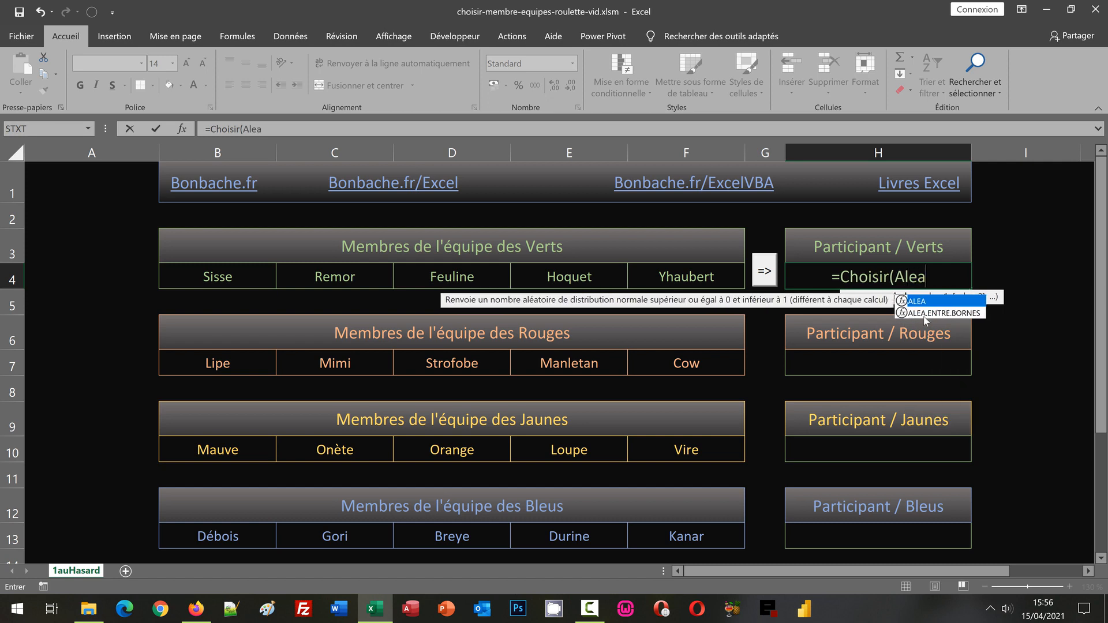
double_click(928, 314)
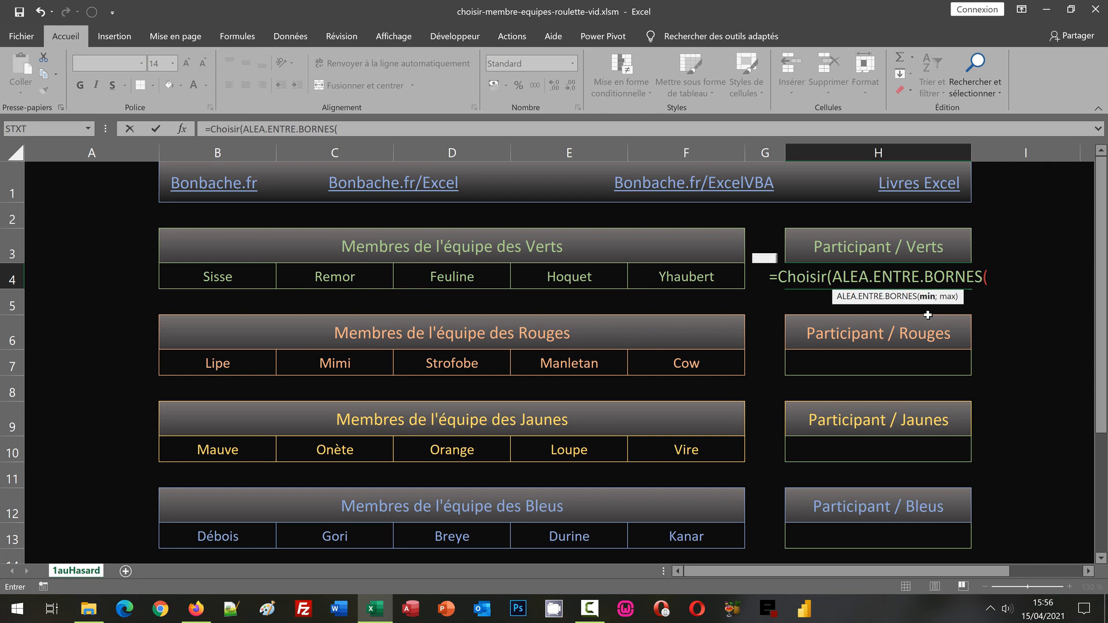
text(1)
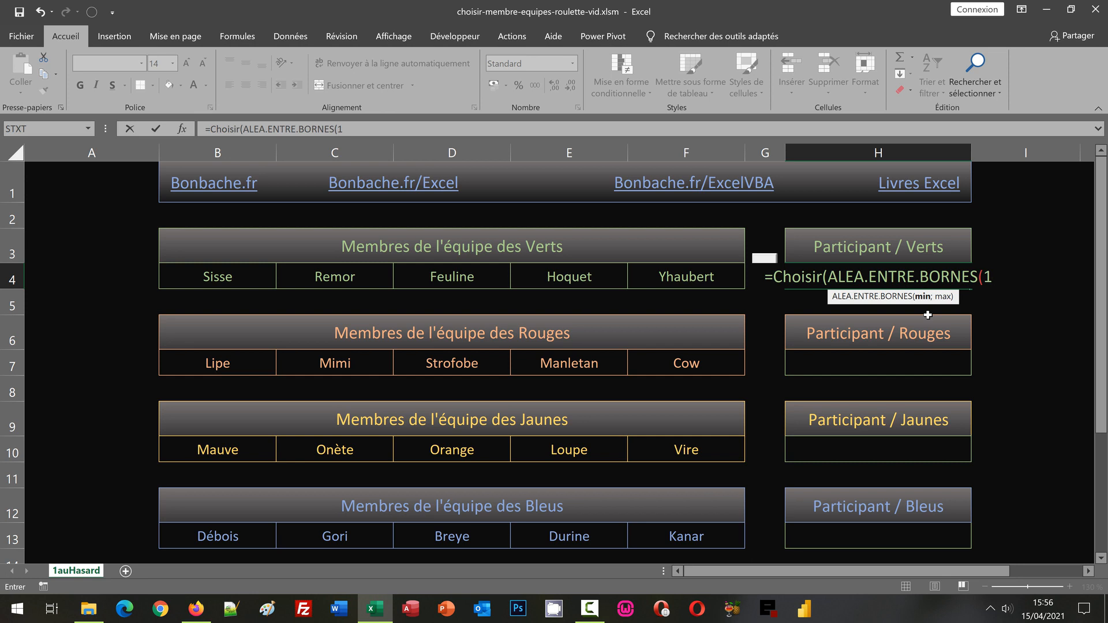
text(;)
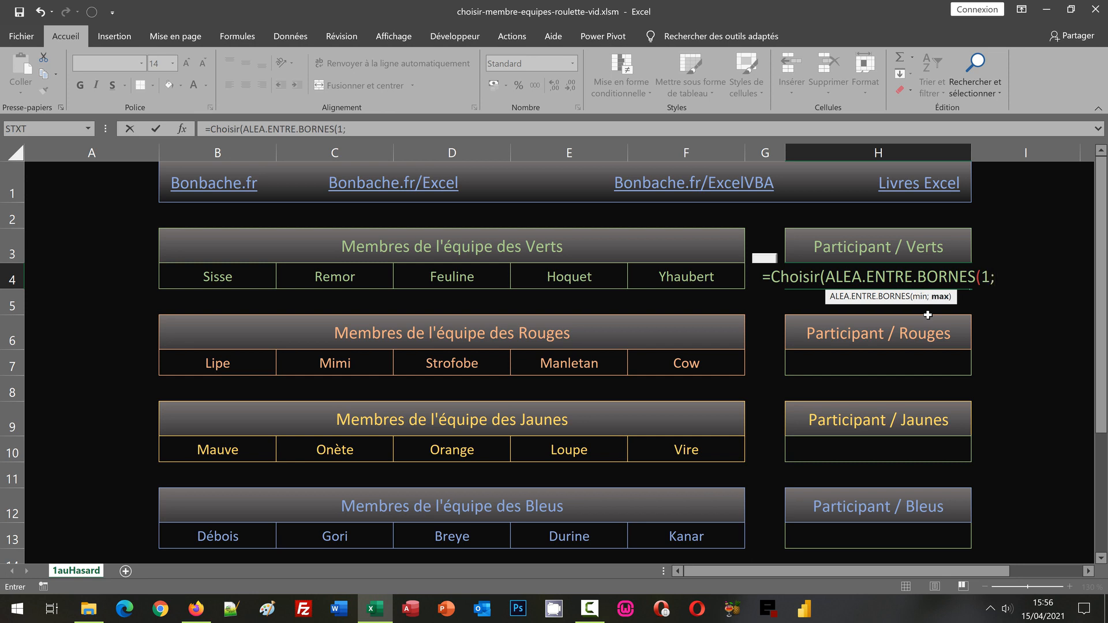
text(5)
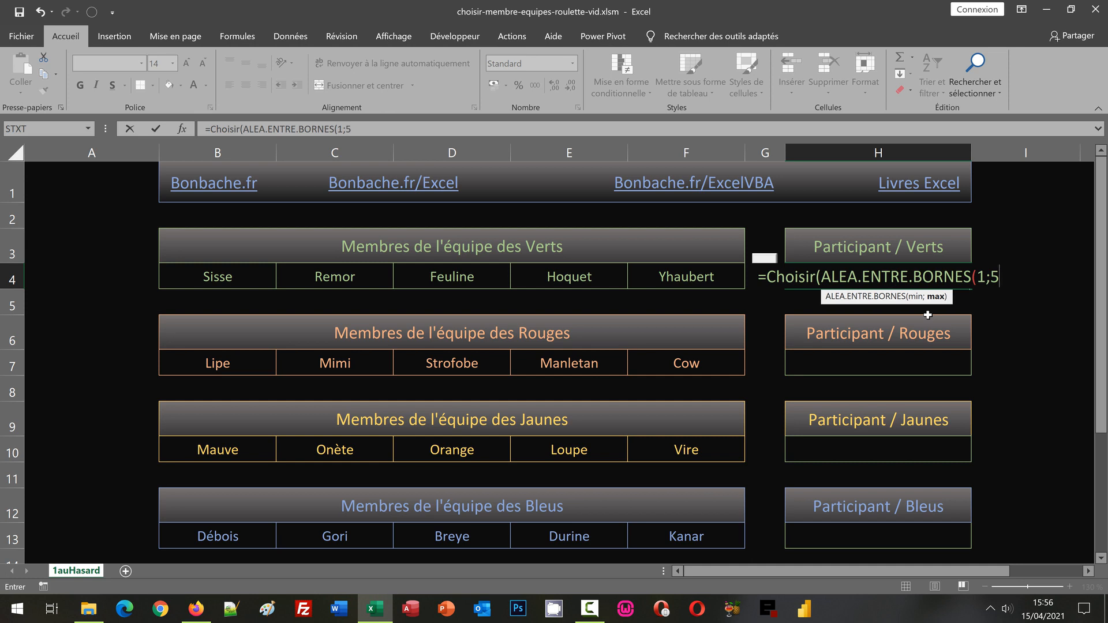
text())
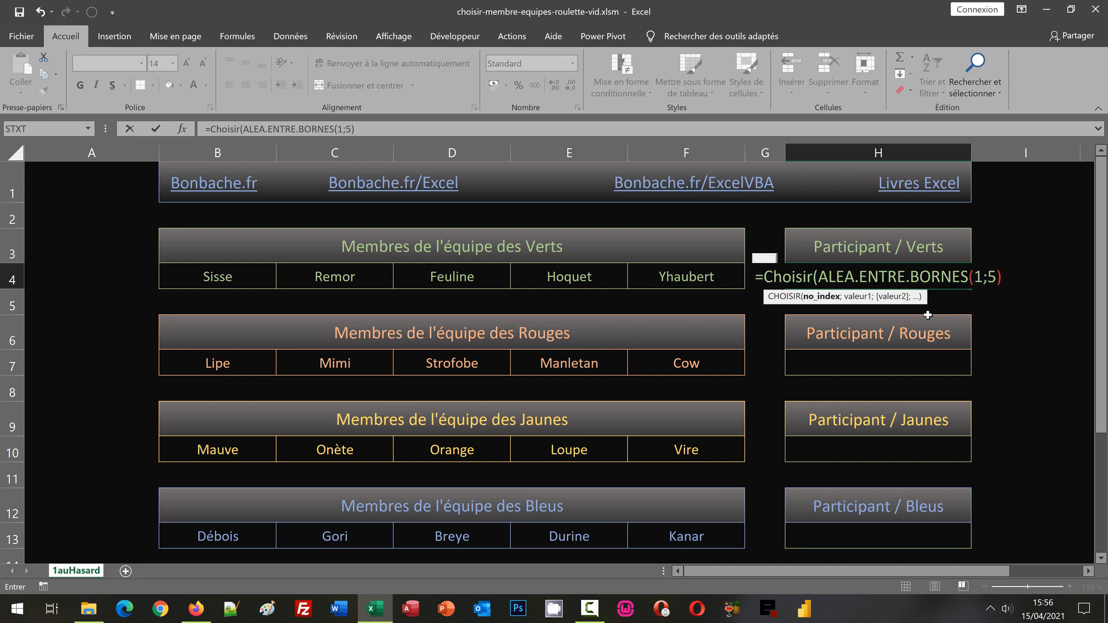
text(;)
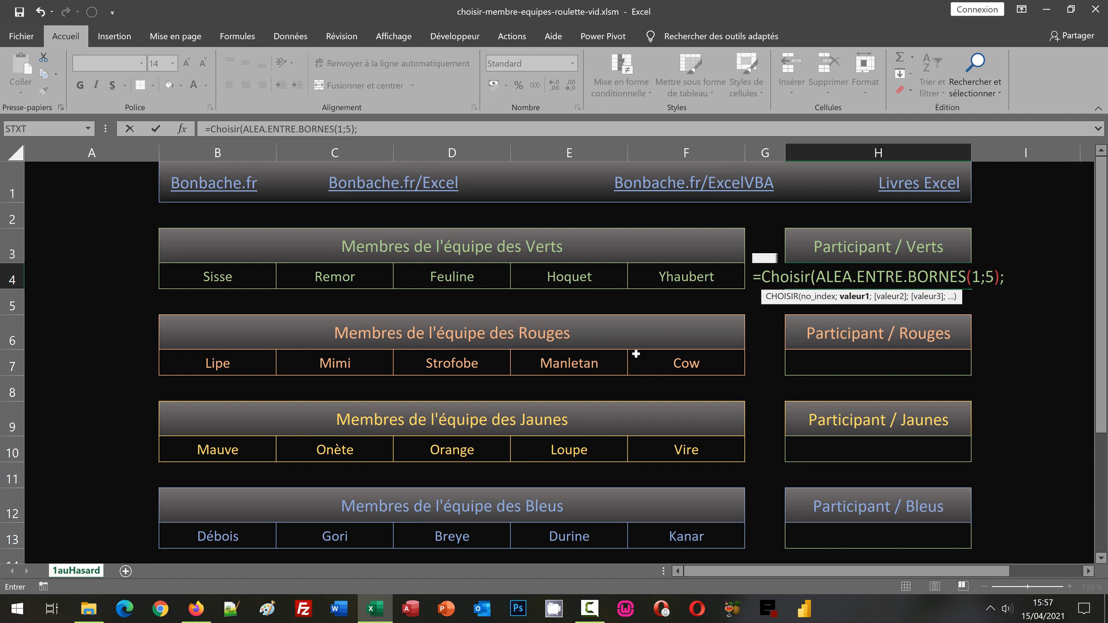
Complete the H4 formula with cells B4, C4, D4, E4 and F4 as the CHOISIR values, and validate it keeping the cell selected
click(219, 277)
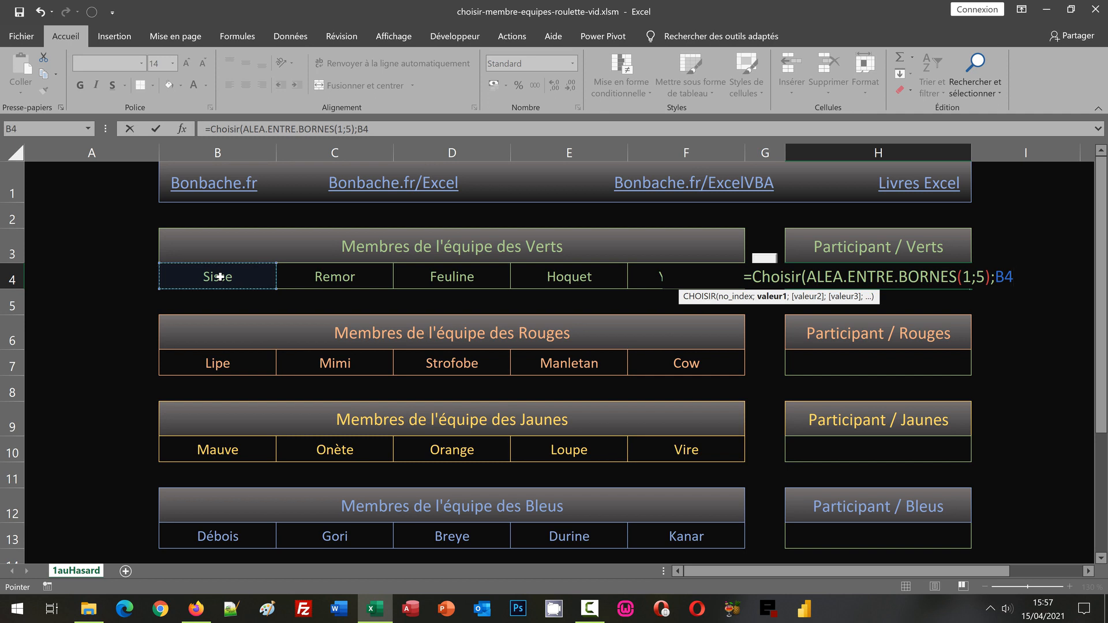
text(;)
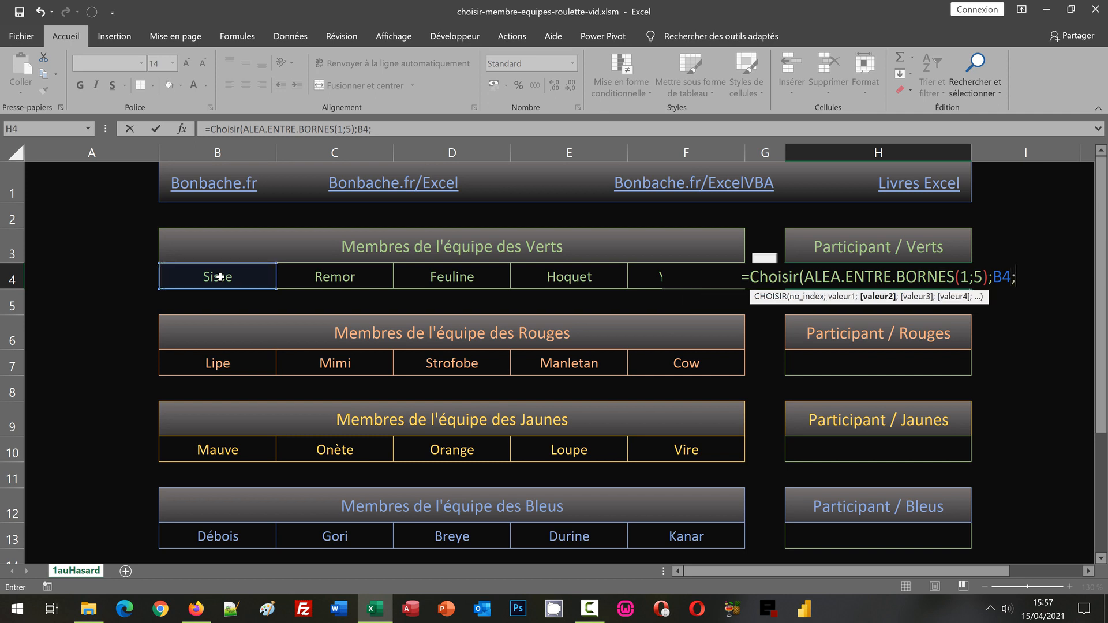
click(302, 269)
text(;)
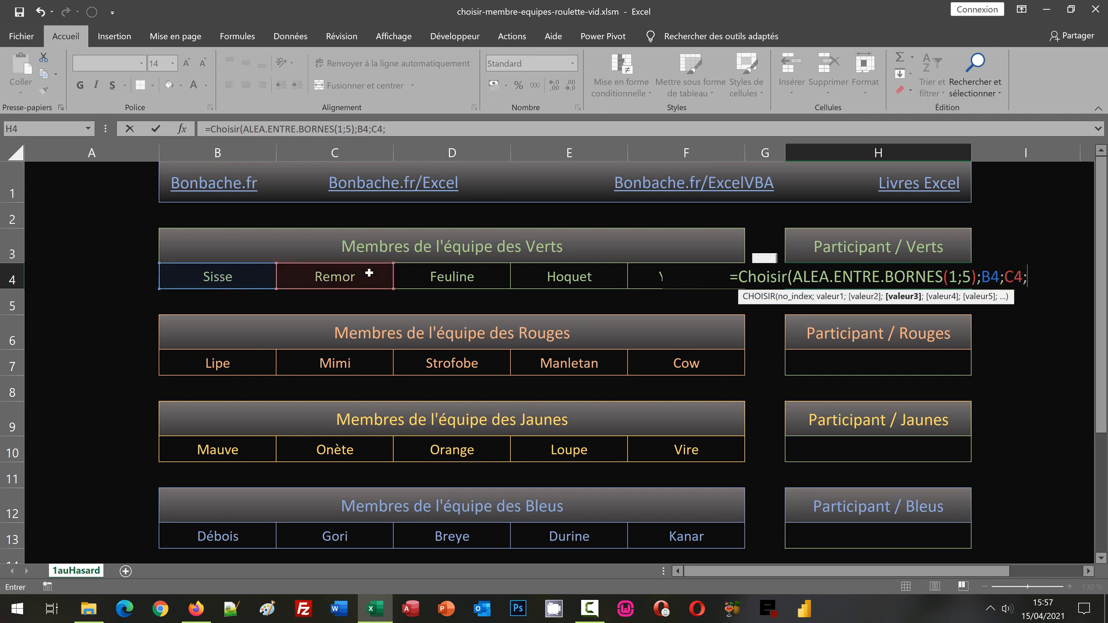
click(413, 274)
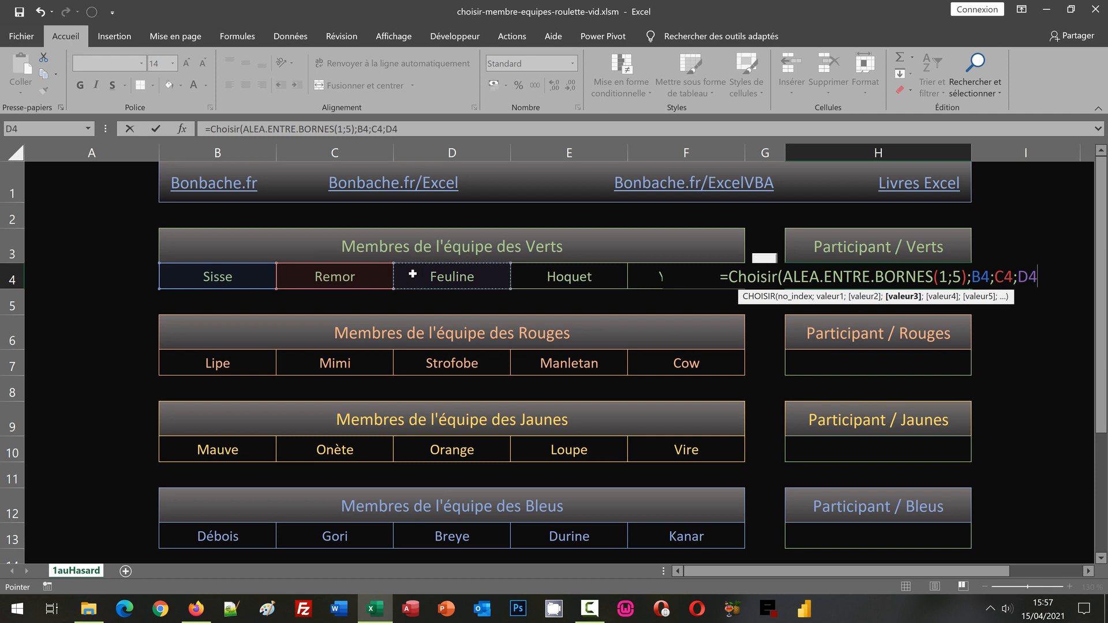
text(;)
click(541, 275)
text(;)
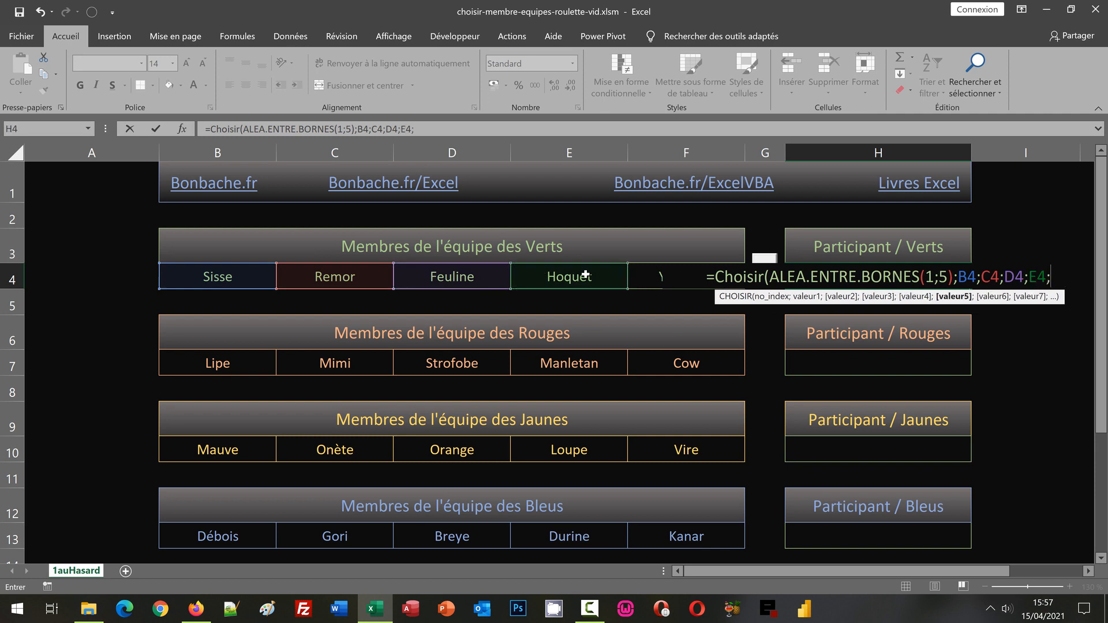
click(645, 273)
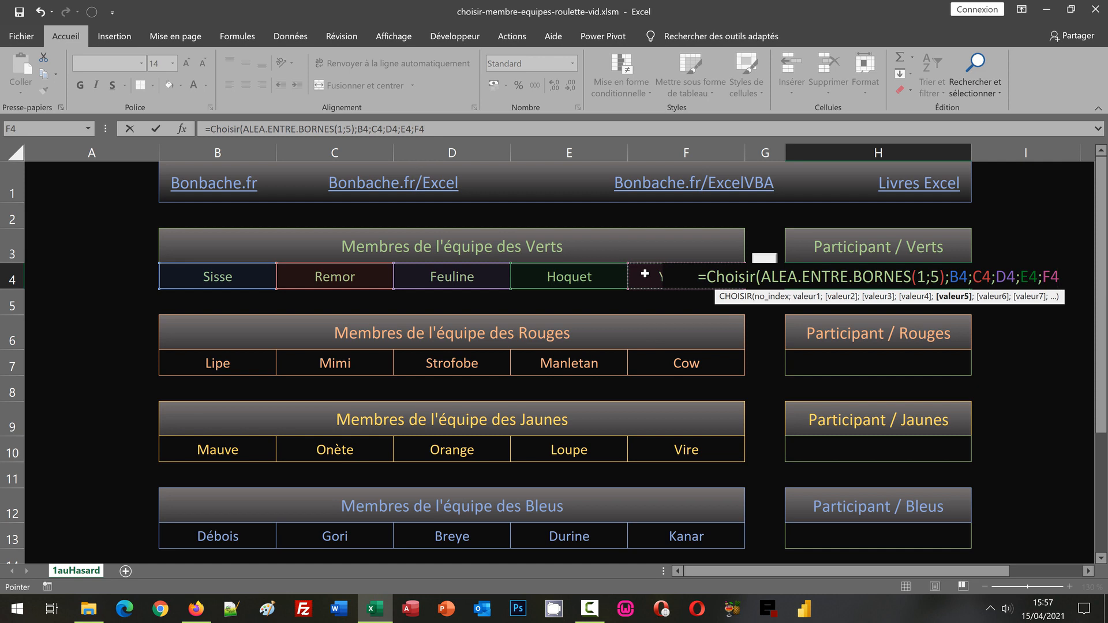
text())
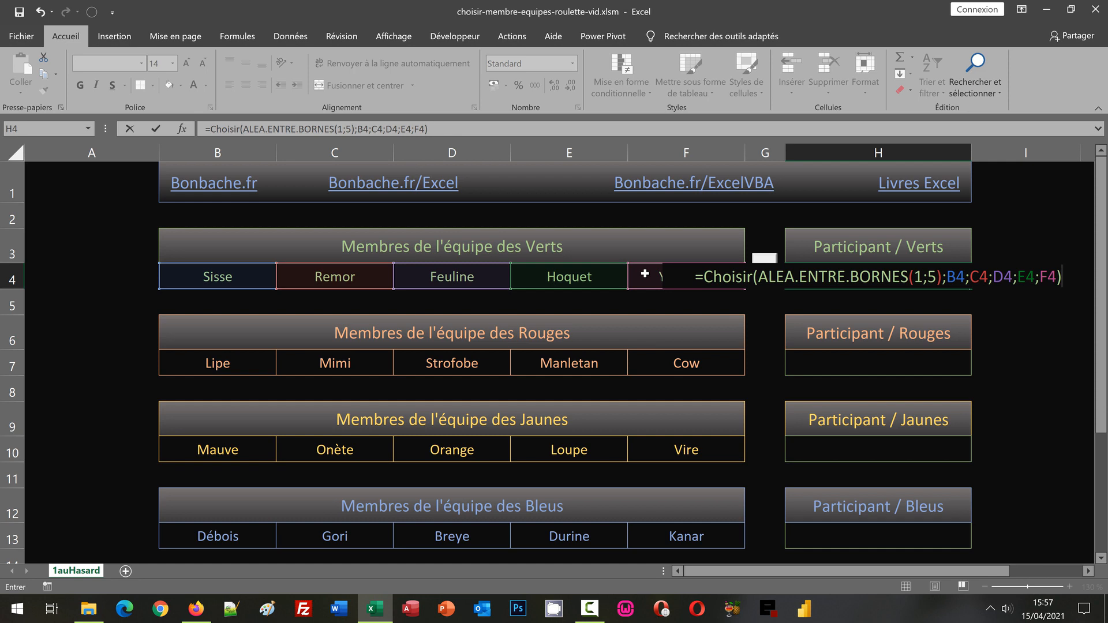
key(ctrl+Return)
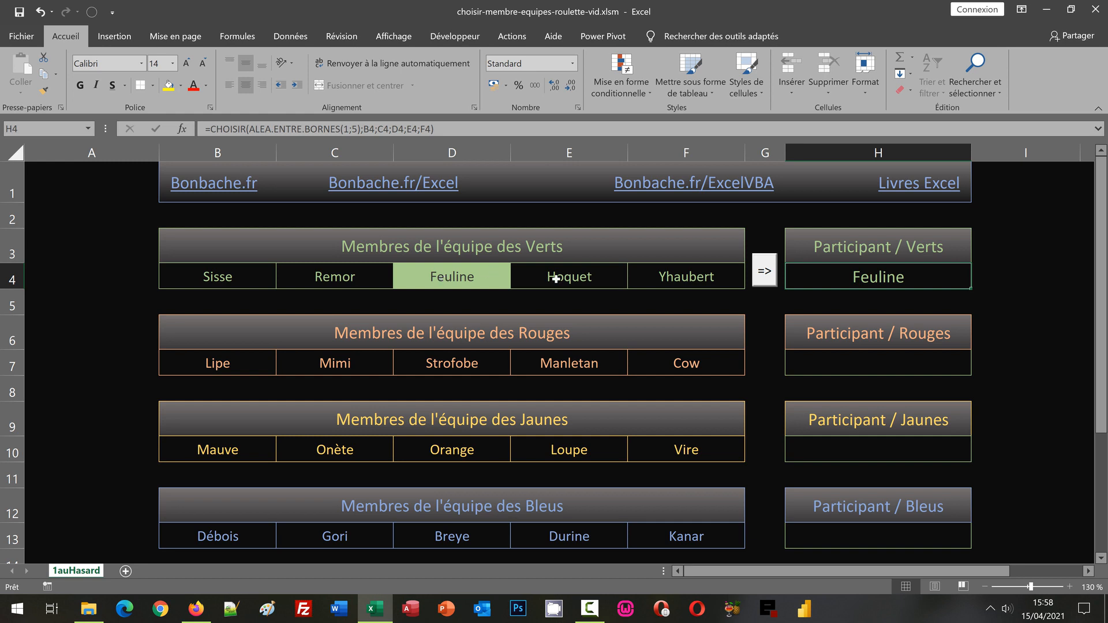
Test the Verts team's formula by running the random draw three times
click(773, 271)
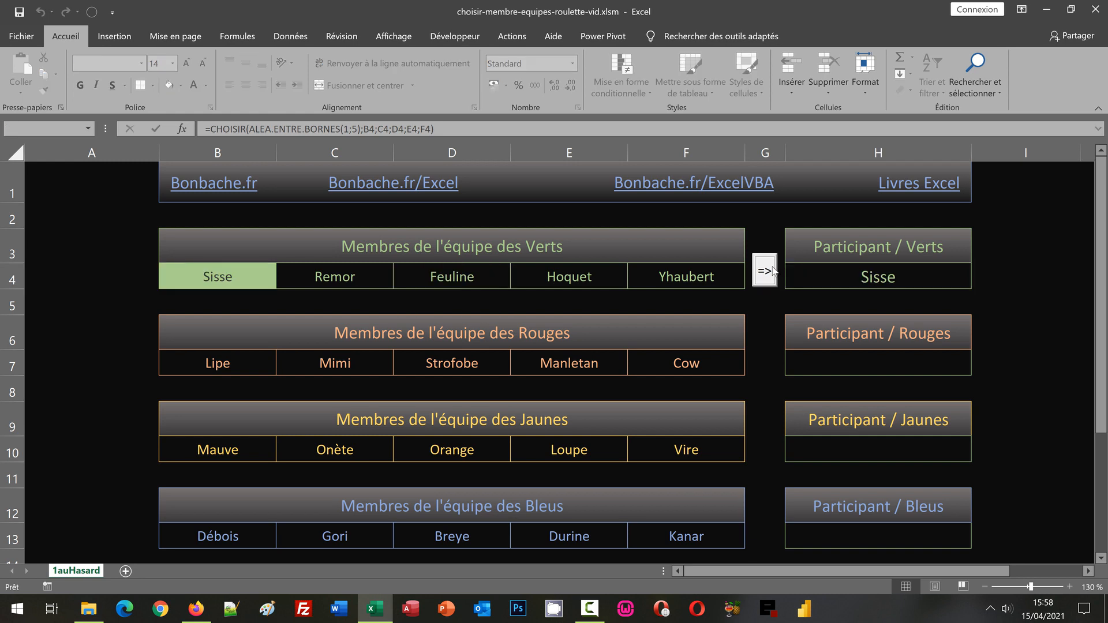
click(773, 272)
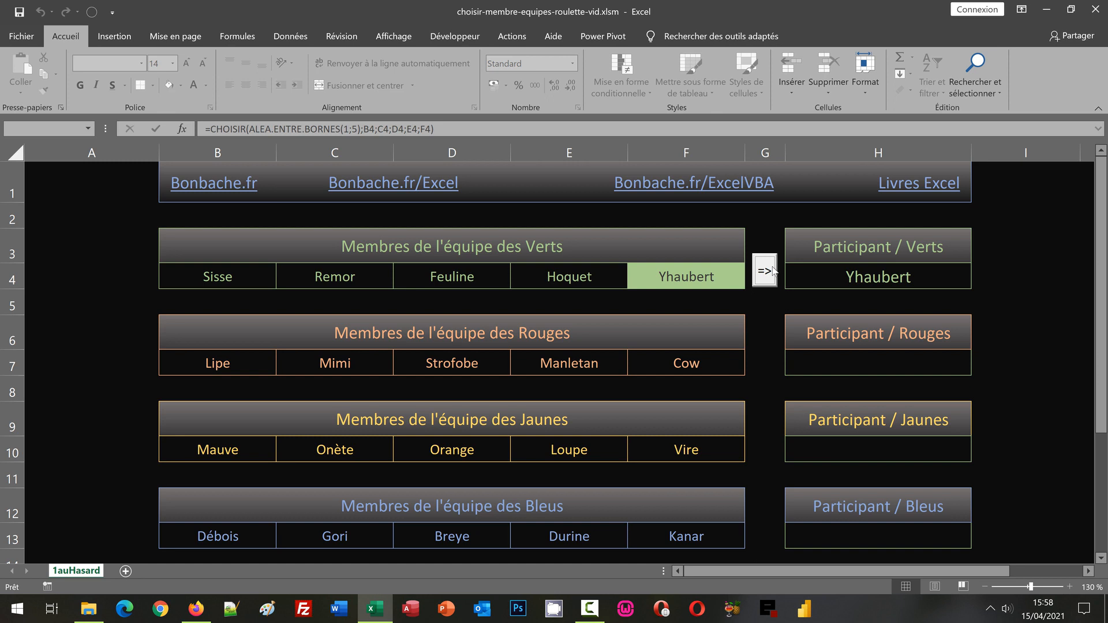
click(773, 271)
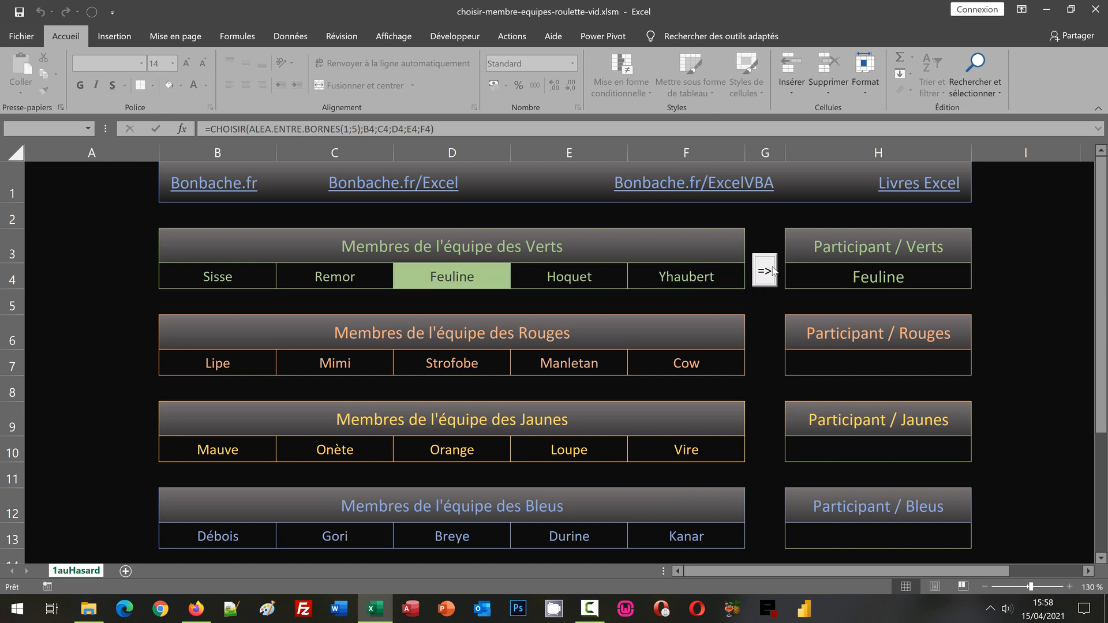
Redraw the Verts participant once more, and copy the H4 formula into H7, H10 and H13 for the Rouges, Jaunes and Bleus
click(773, 272)
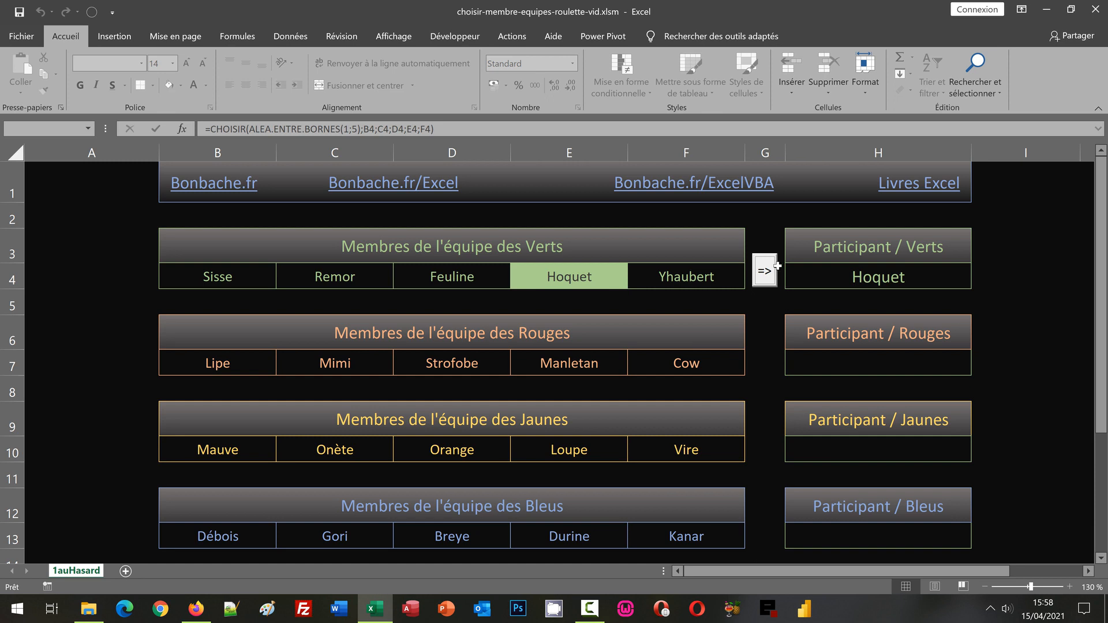
click(861, 281)
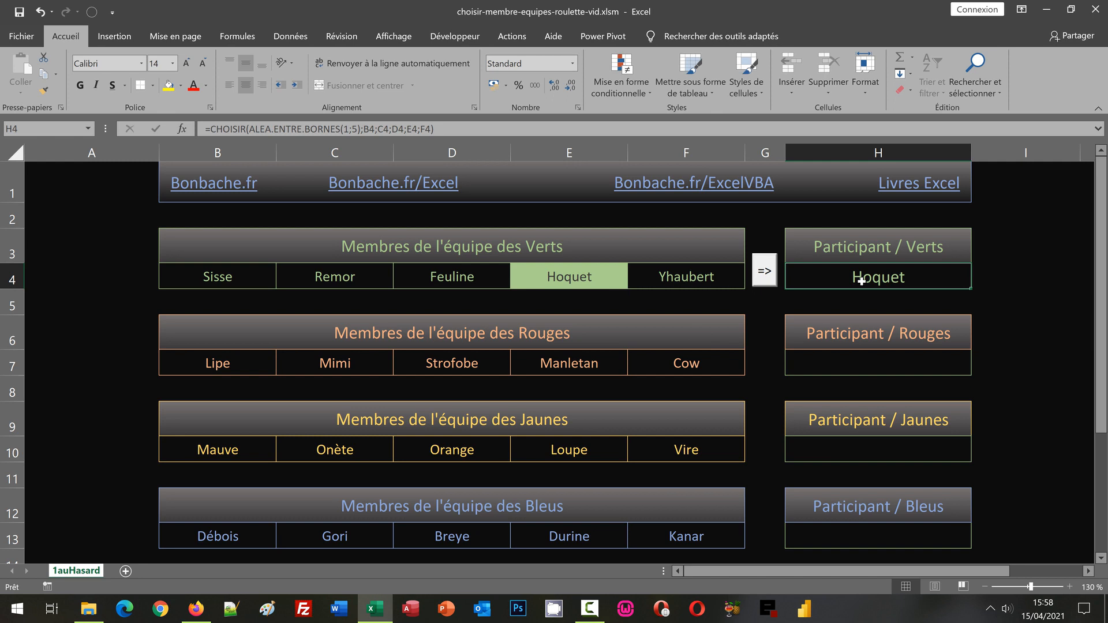
key(ctrl+c)
click(875, 363)
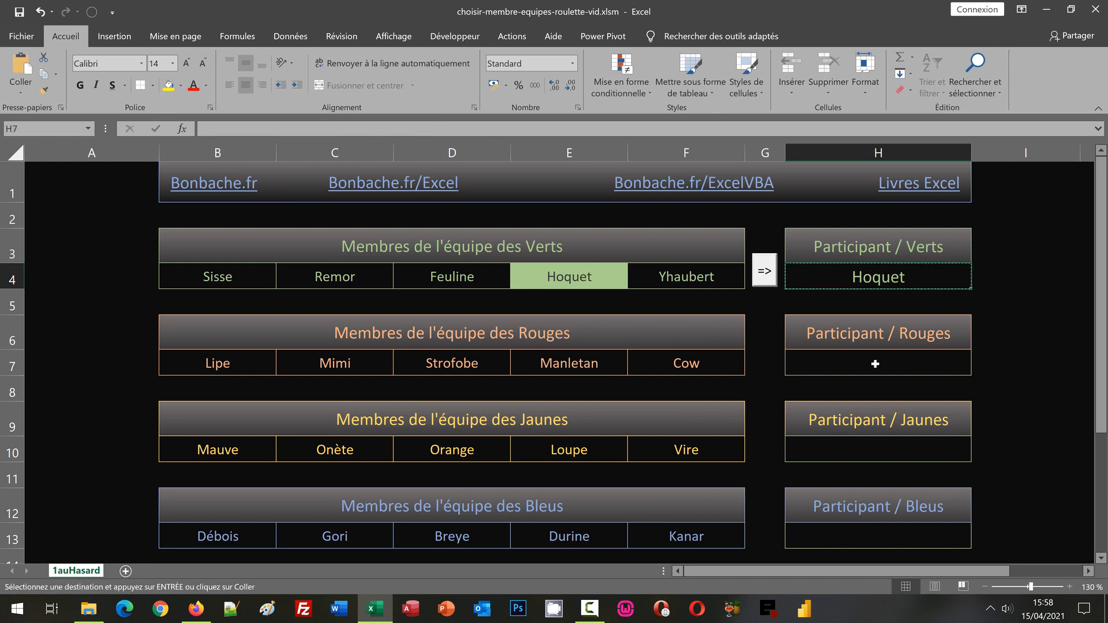
key(ctrl+v)
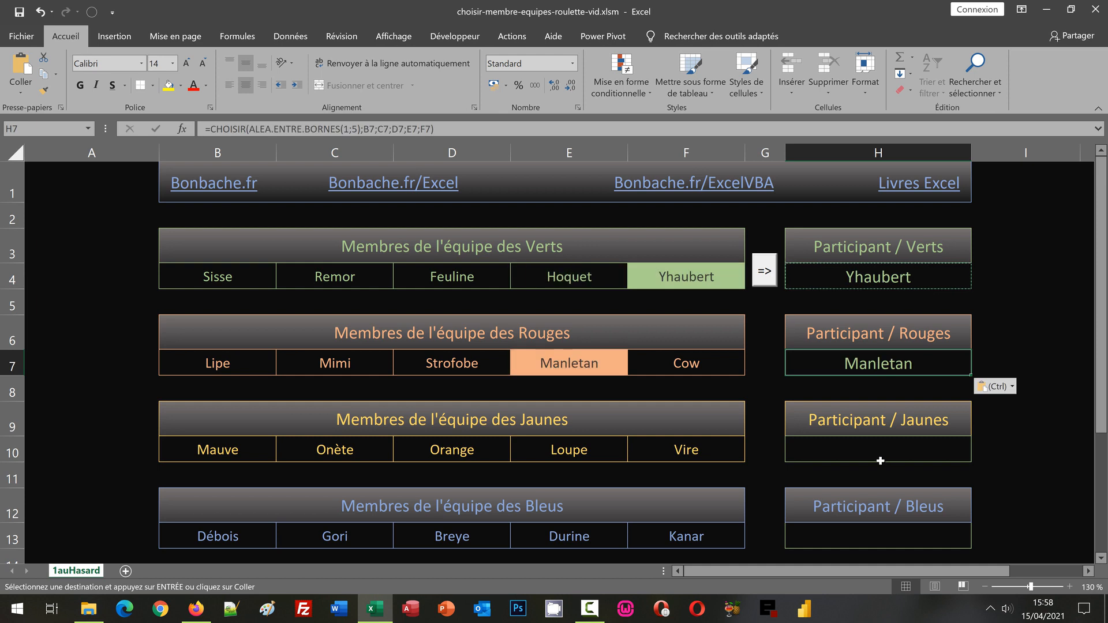
click(878, 458)
key(ctrl+v)
click(871, 536)
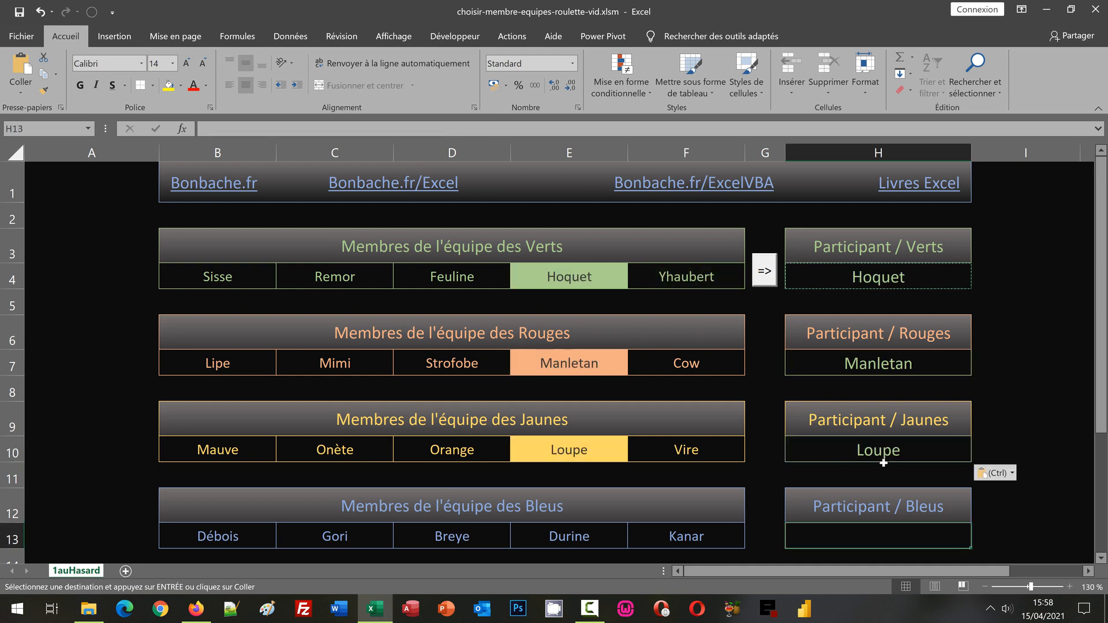
key(ctrl+v)
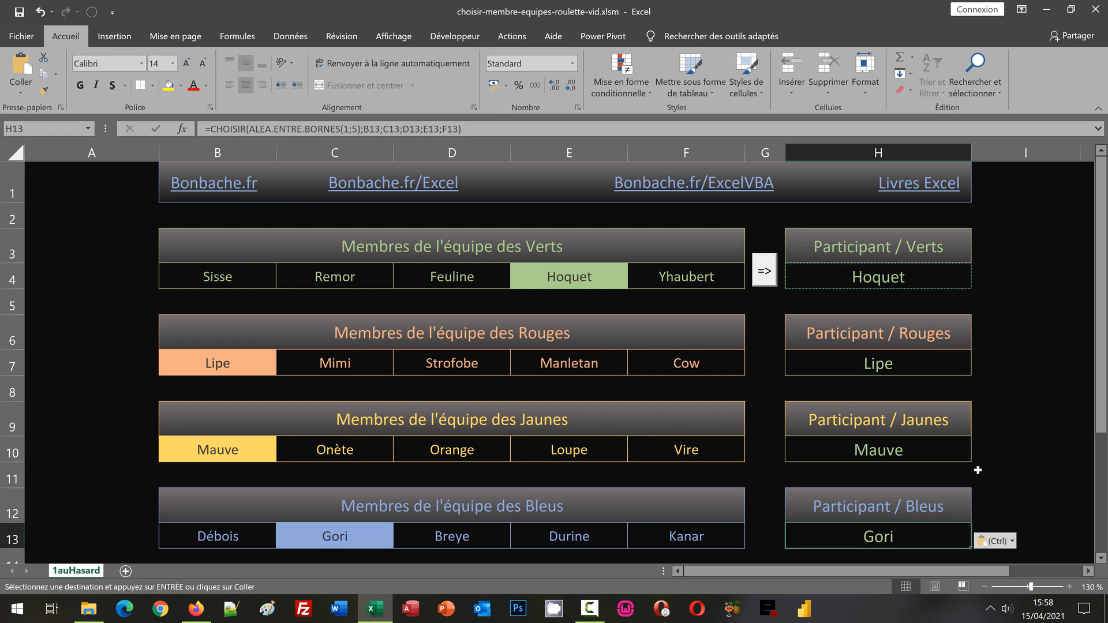
Test the participant formulas of all four teams by running the random draw three times
click(770, 280)
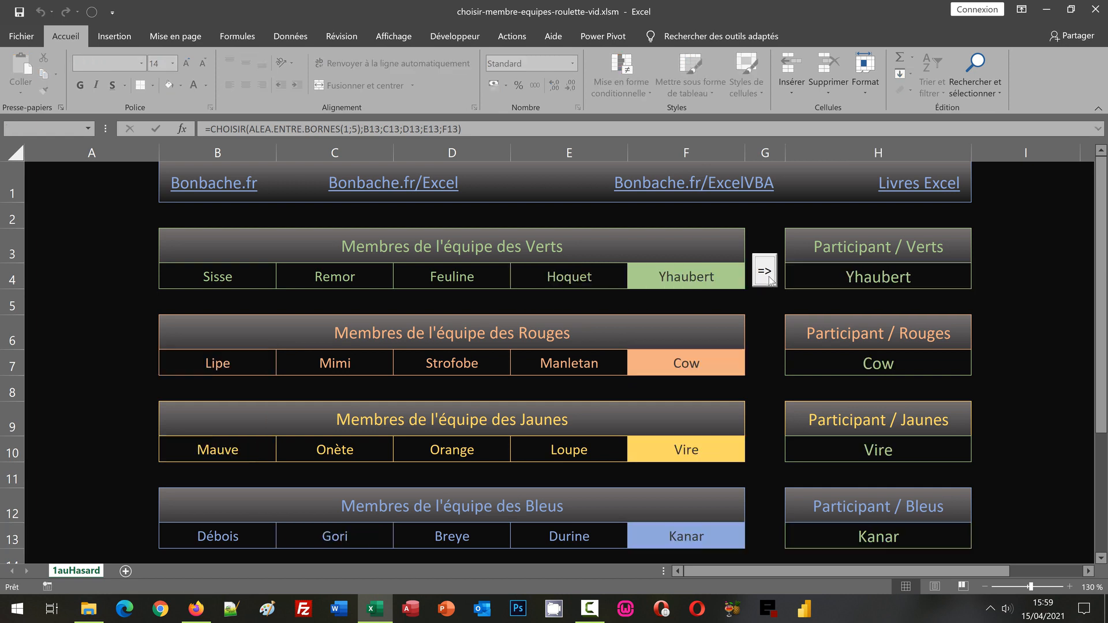
click(769, 280)
click(770, 279)
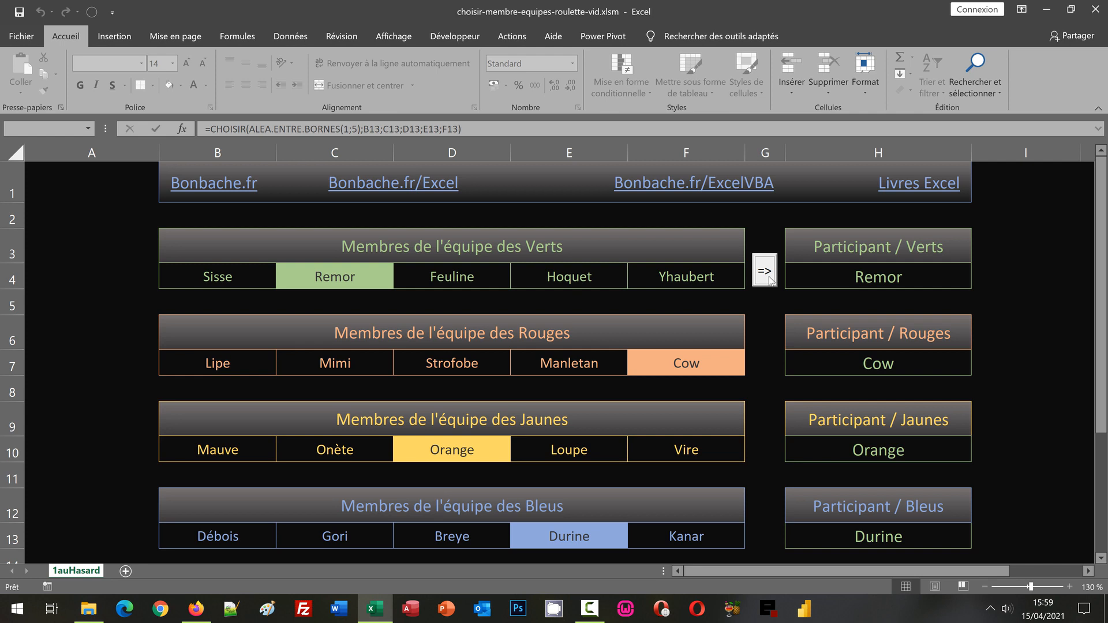
Begin replacing the Verts formula in H4 with INDIRECT(ADRESSE(, using LIGNE(A4) as the row argument
click(882, 278)
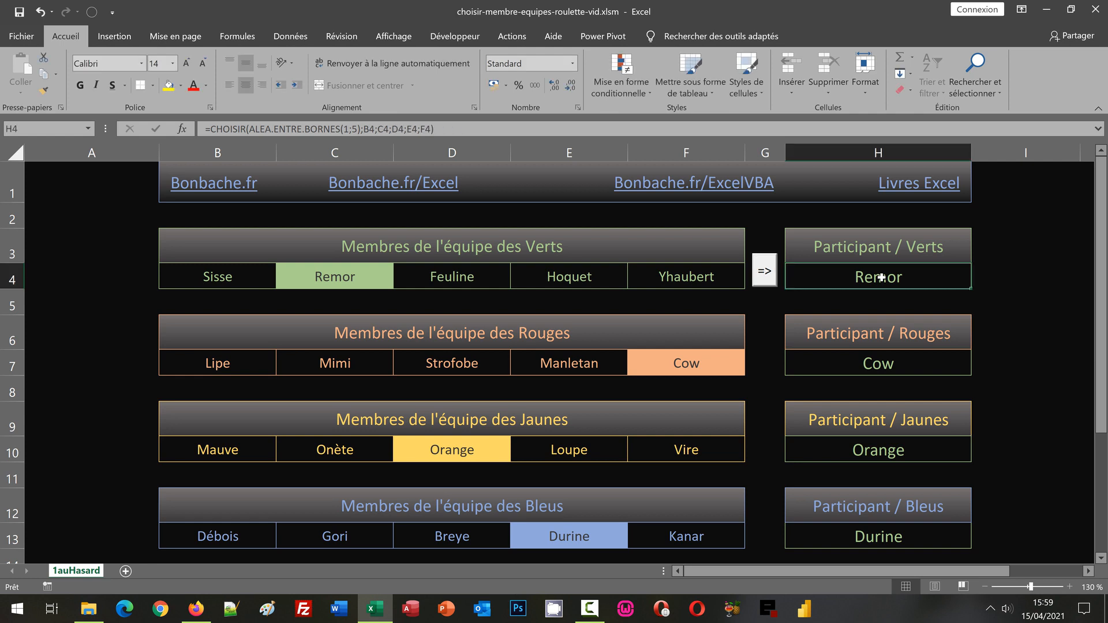
text(=)
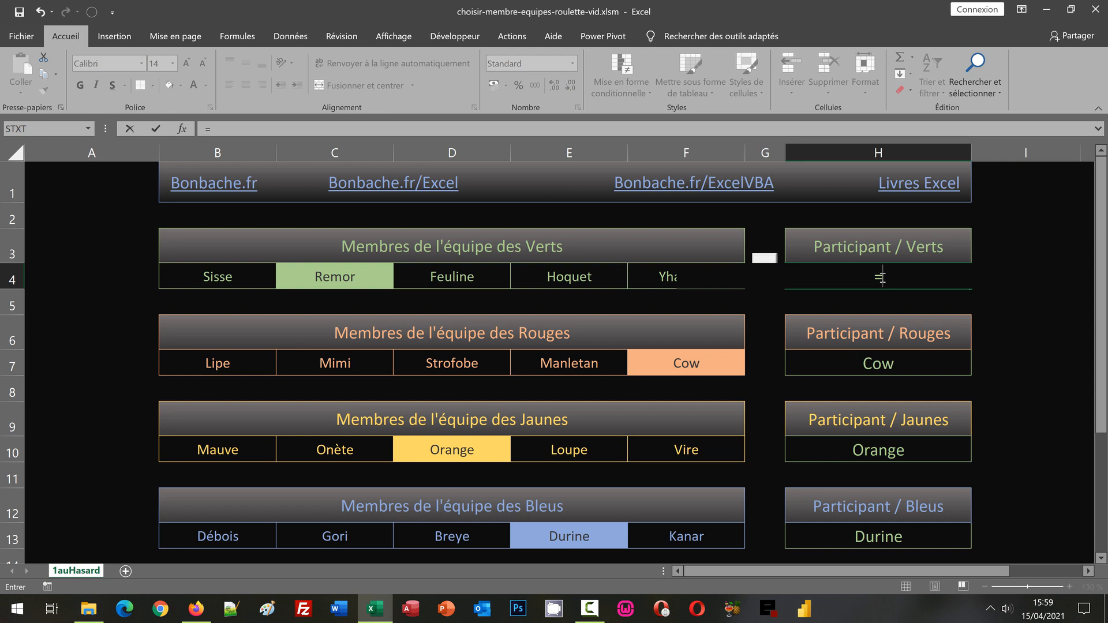
text(Indi)
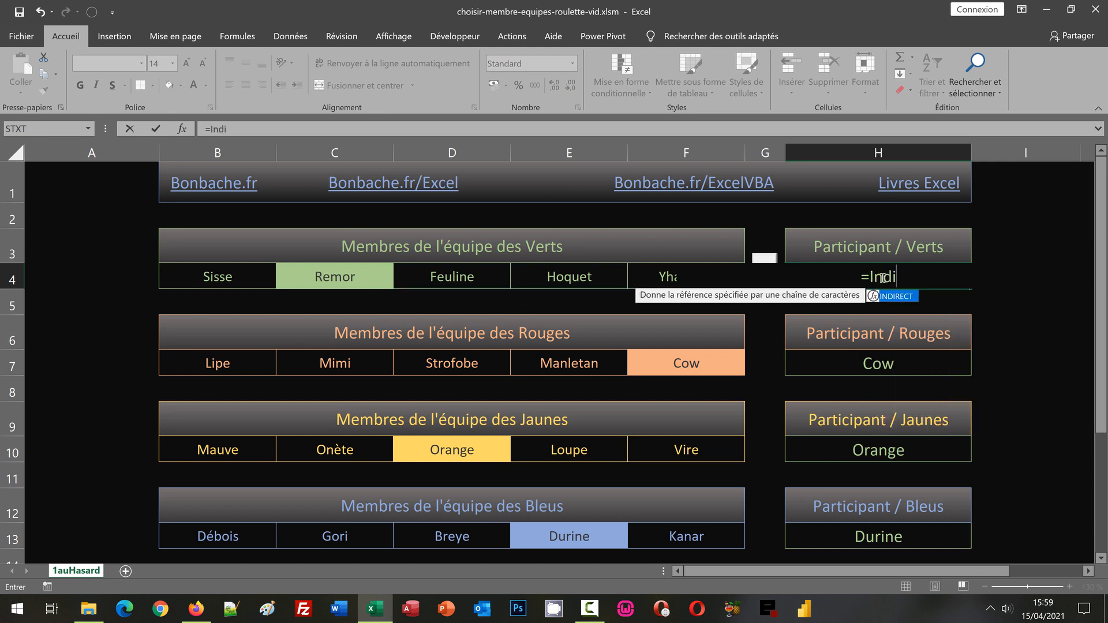
text(rect()
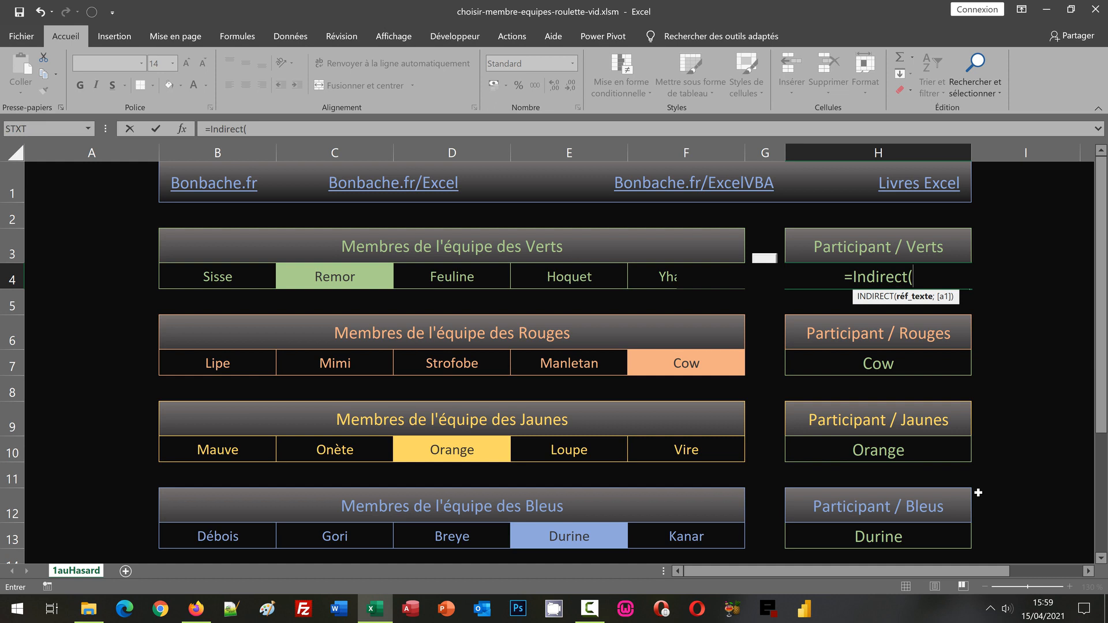
text(Adresse)
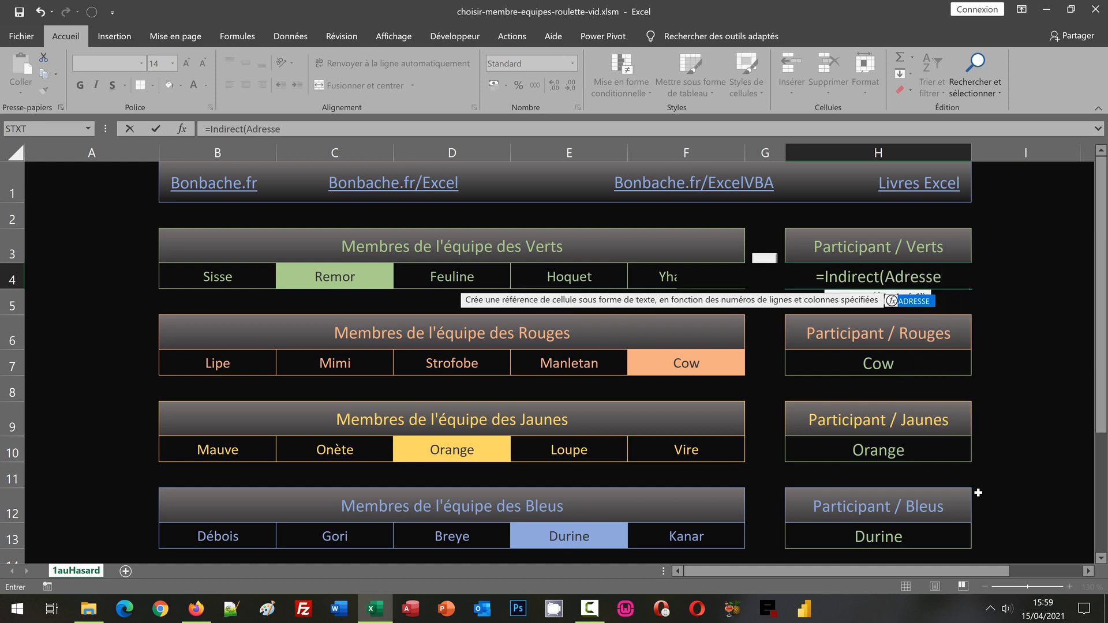
text(()
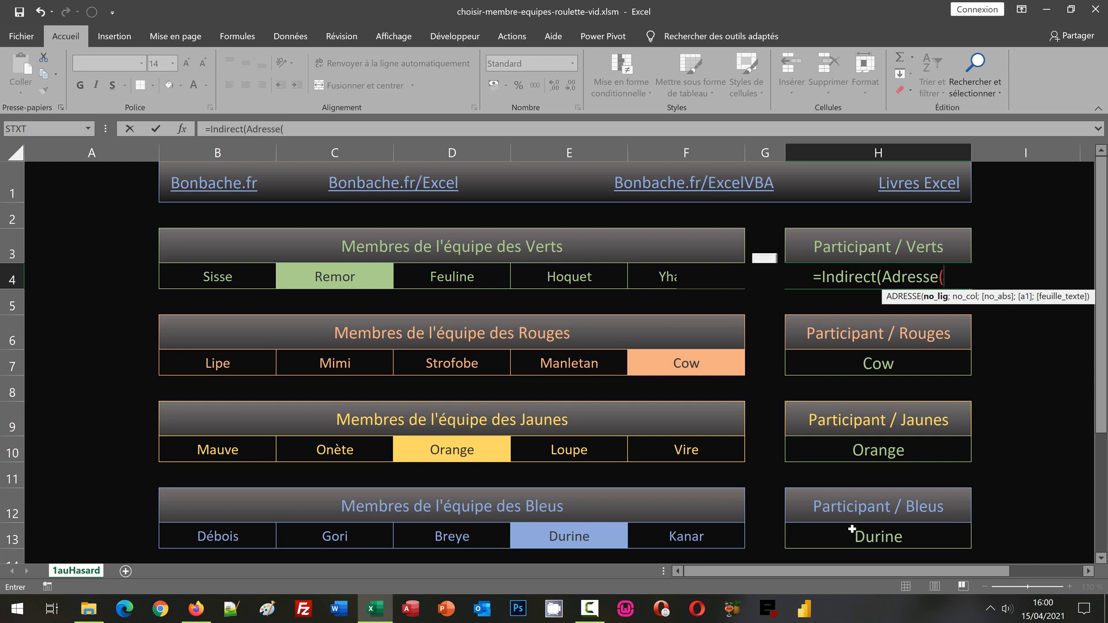
text(Ligne()
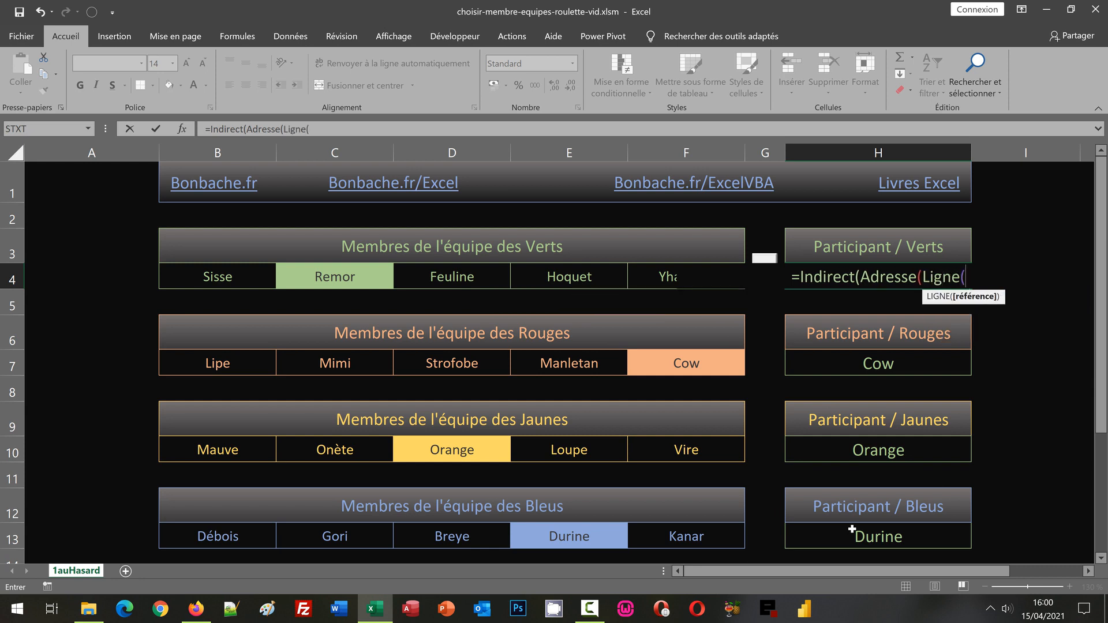
click(57, 279)
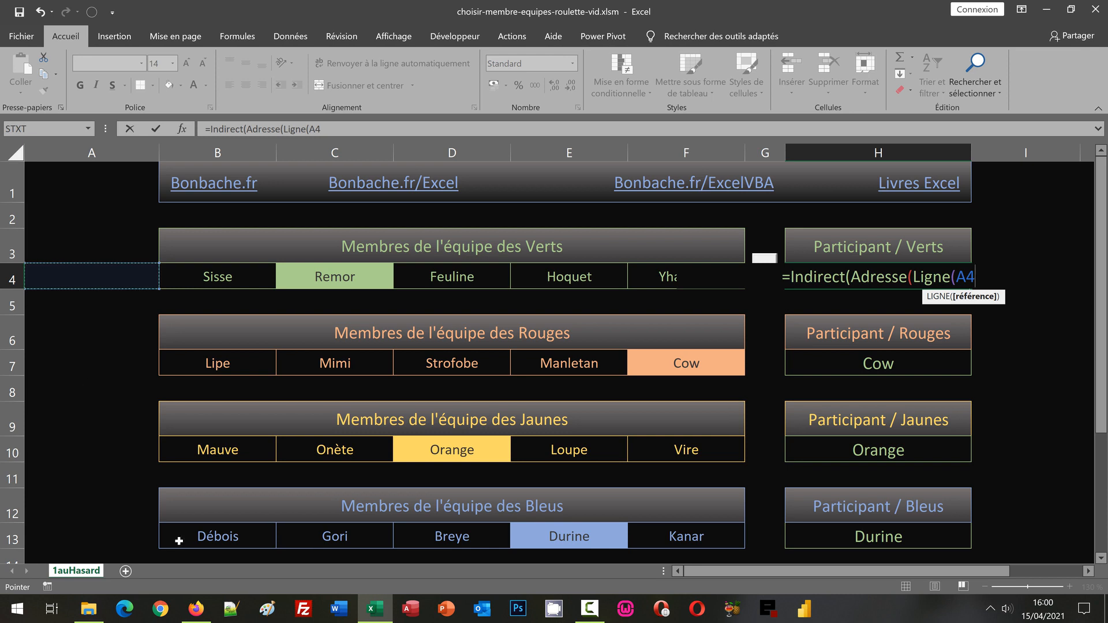
text())
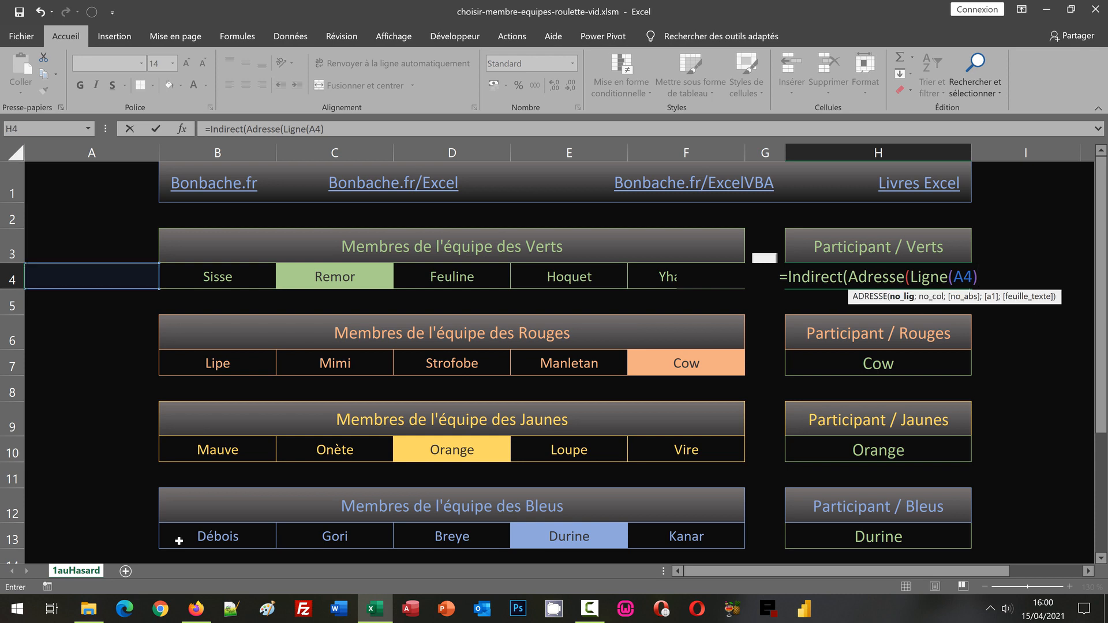
text(;)
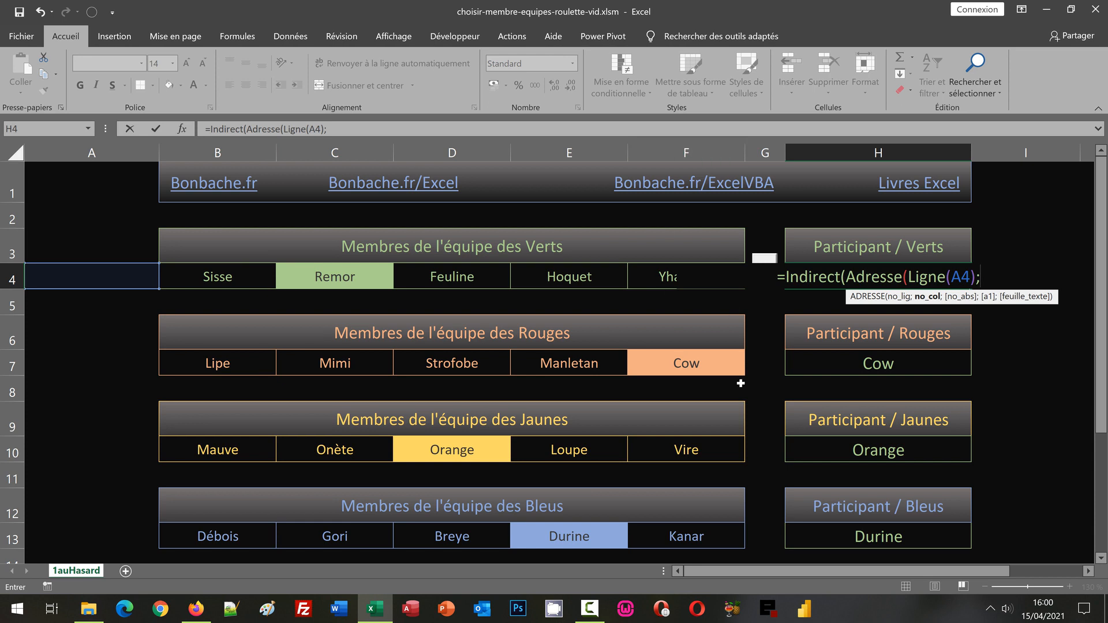
Complete the H4 formula with ALEA.ENTRE.BORNES(2;6) as the ADRESSE column argument, and validate it keeping the cell selected
text(Alea)
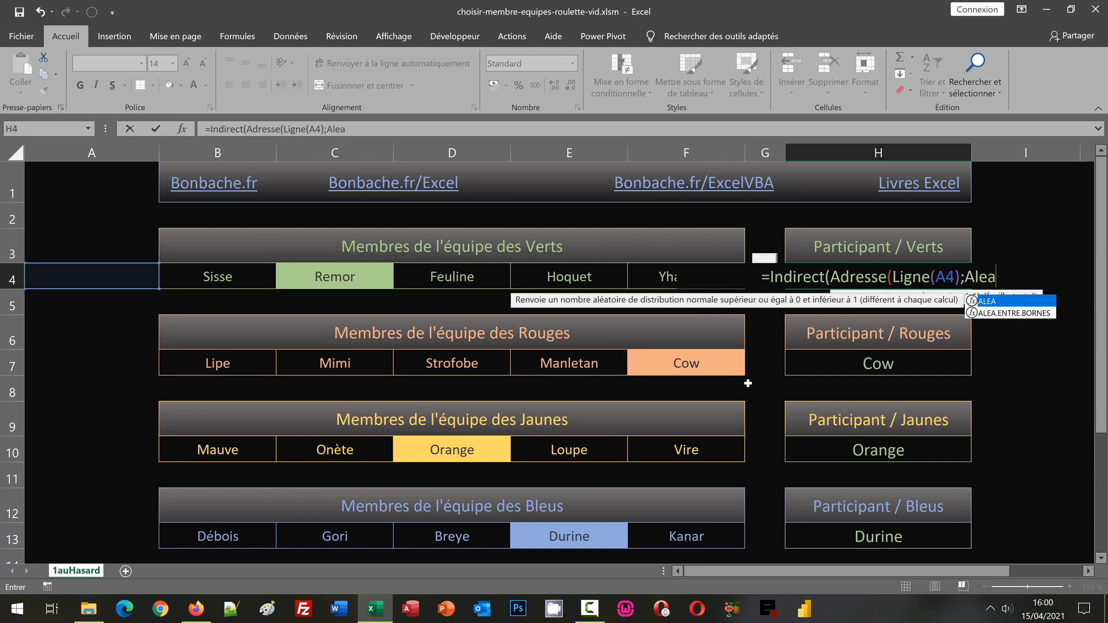
double_click(991, 312)
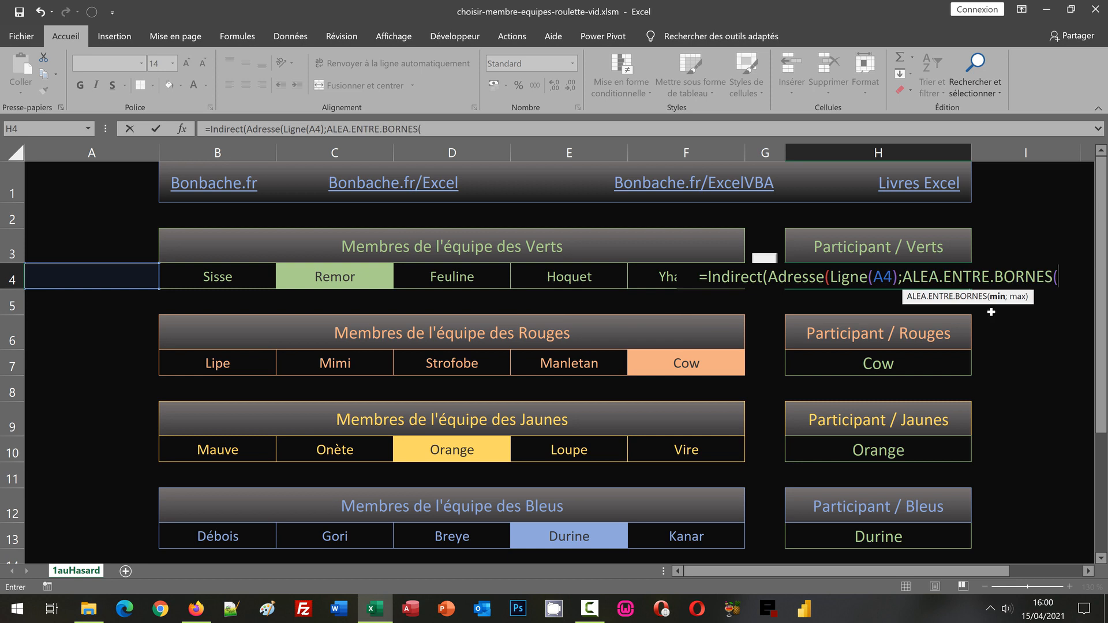
text(2;6)
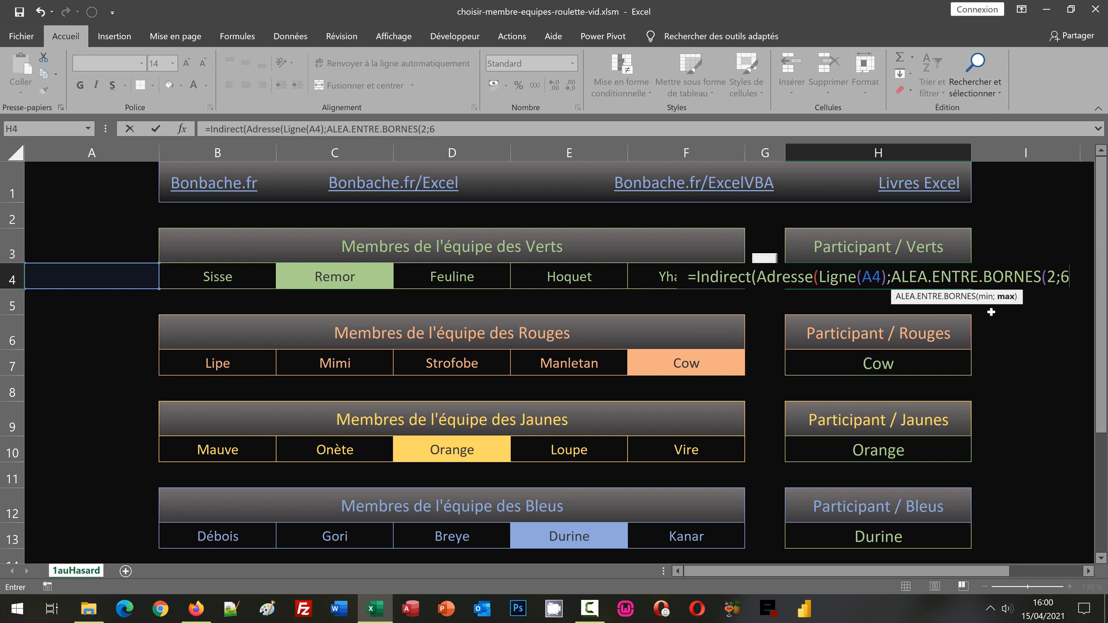
text())
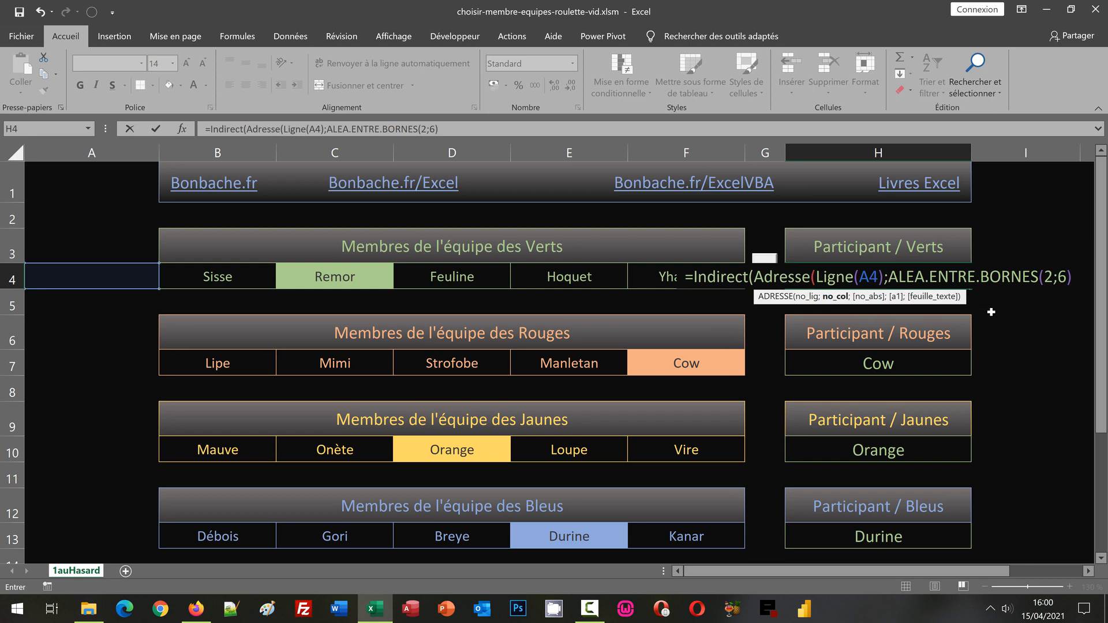
text())
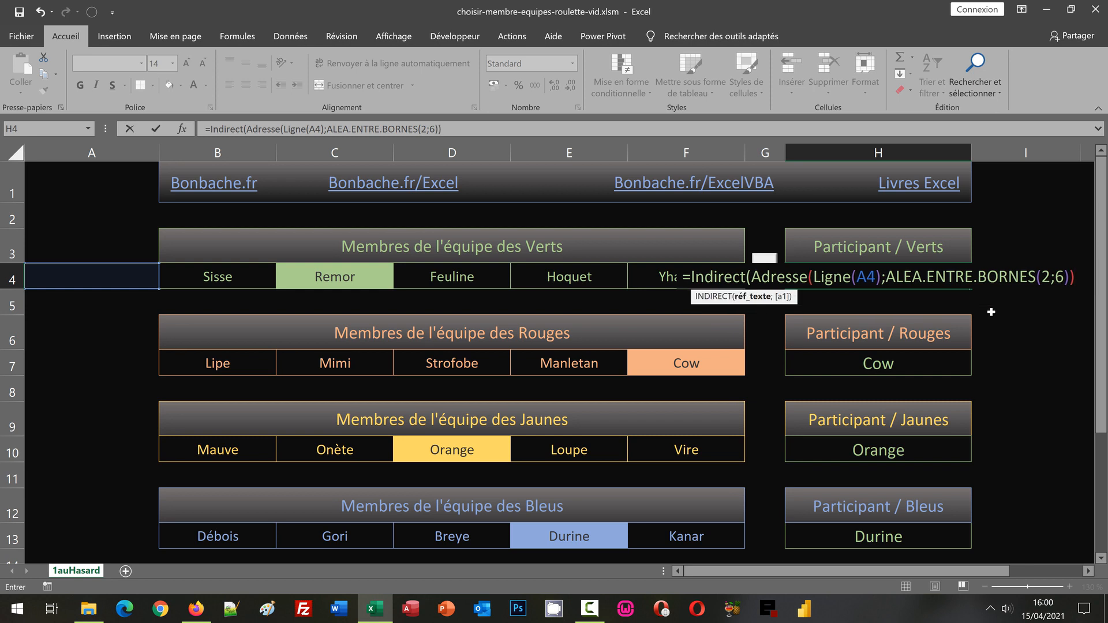
text())
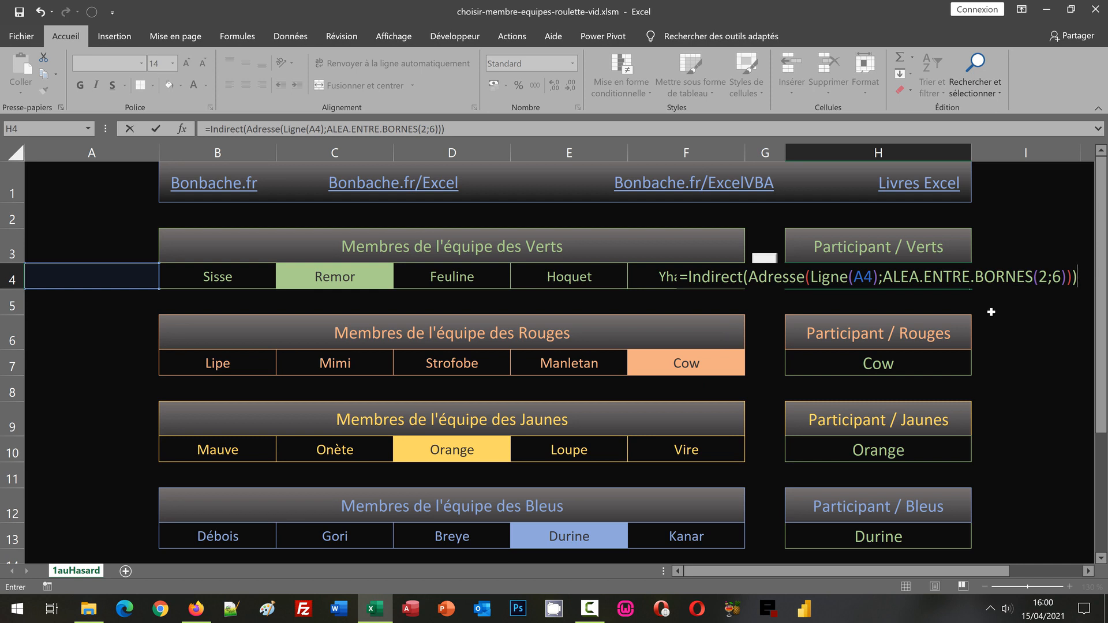
key(ctrl+Return)
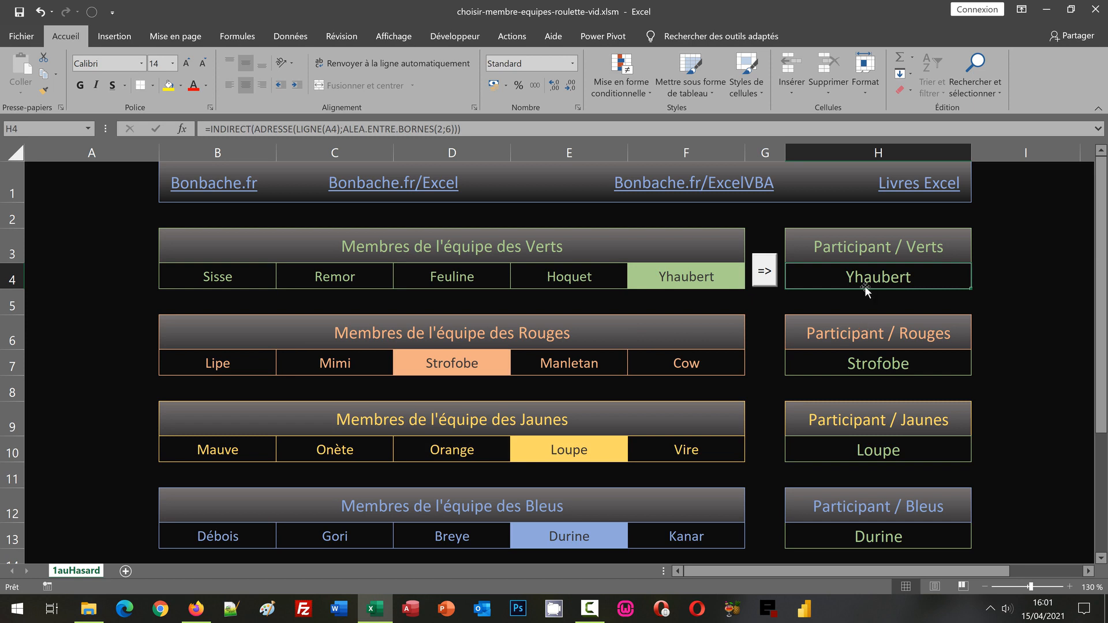
Test the new INDIRECT formula for the Verts alongside the other teams by running the random draw six times
click(769, 278)
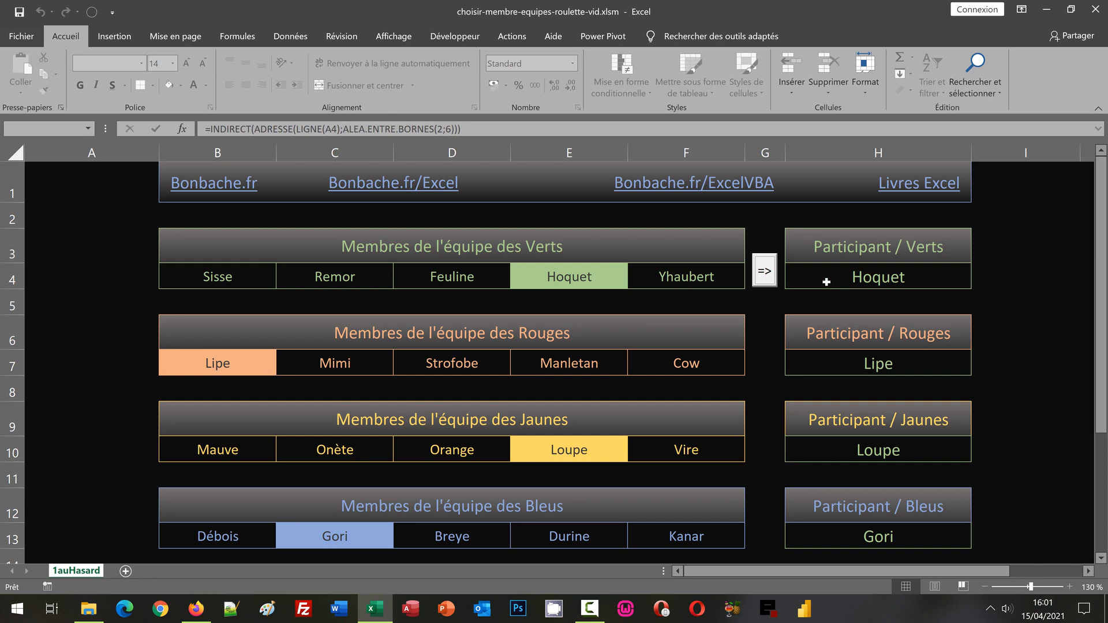
click(764, 280)
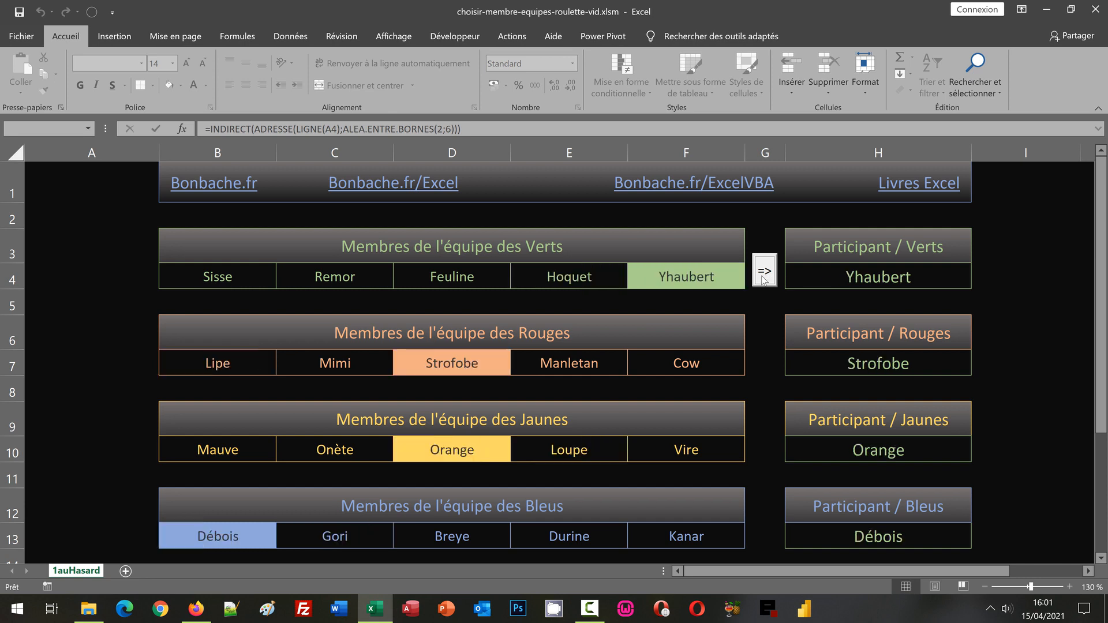
click(765, 280)
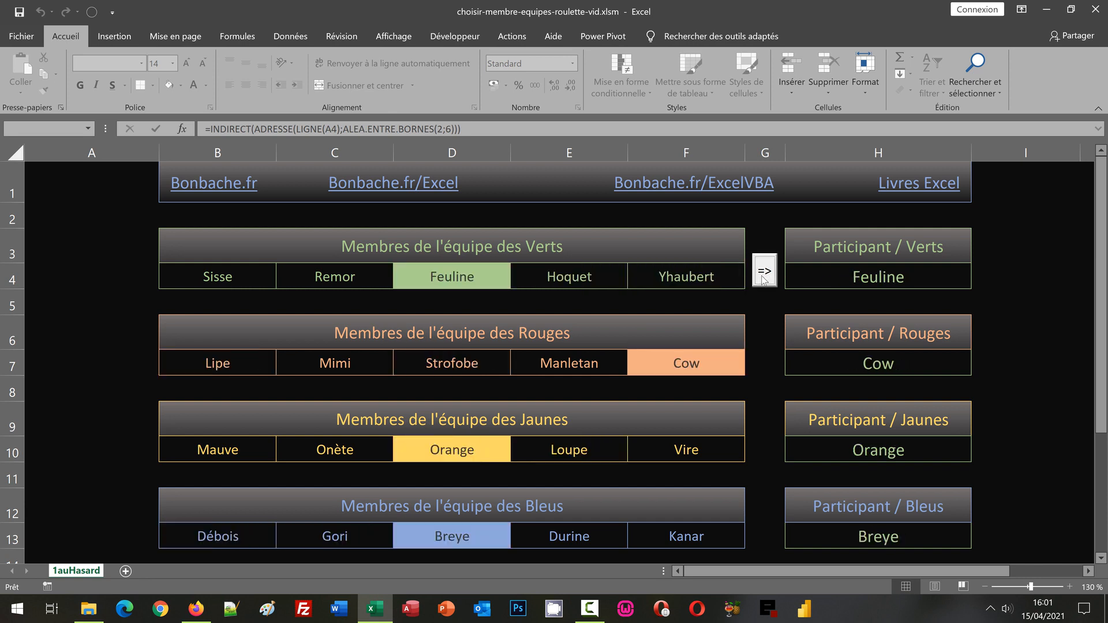
click(764, 279)
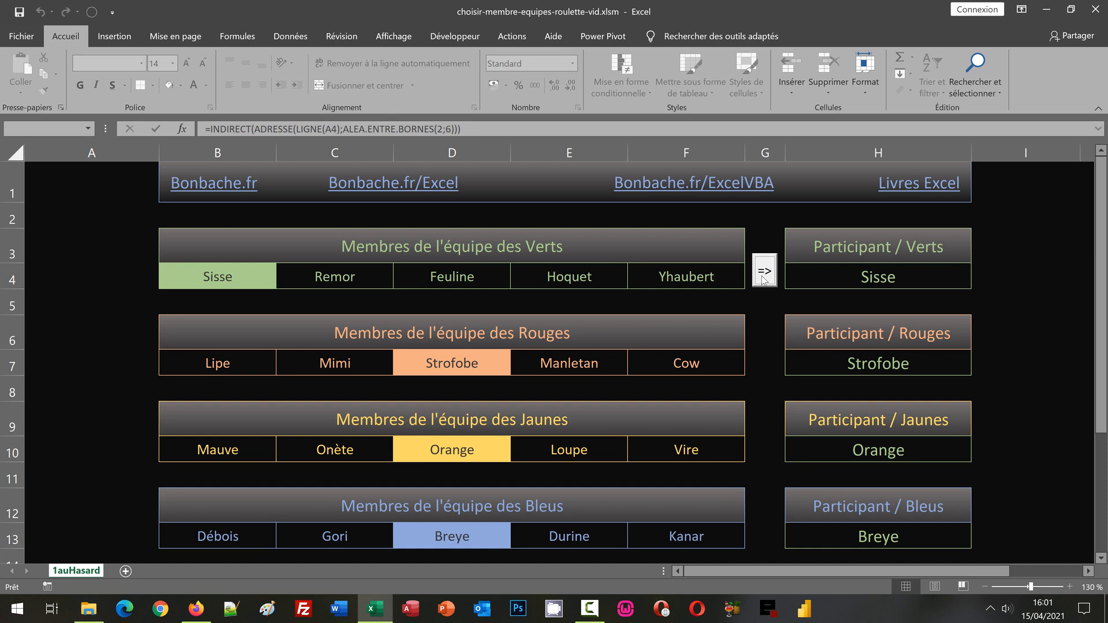
click(764, 279)
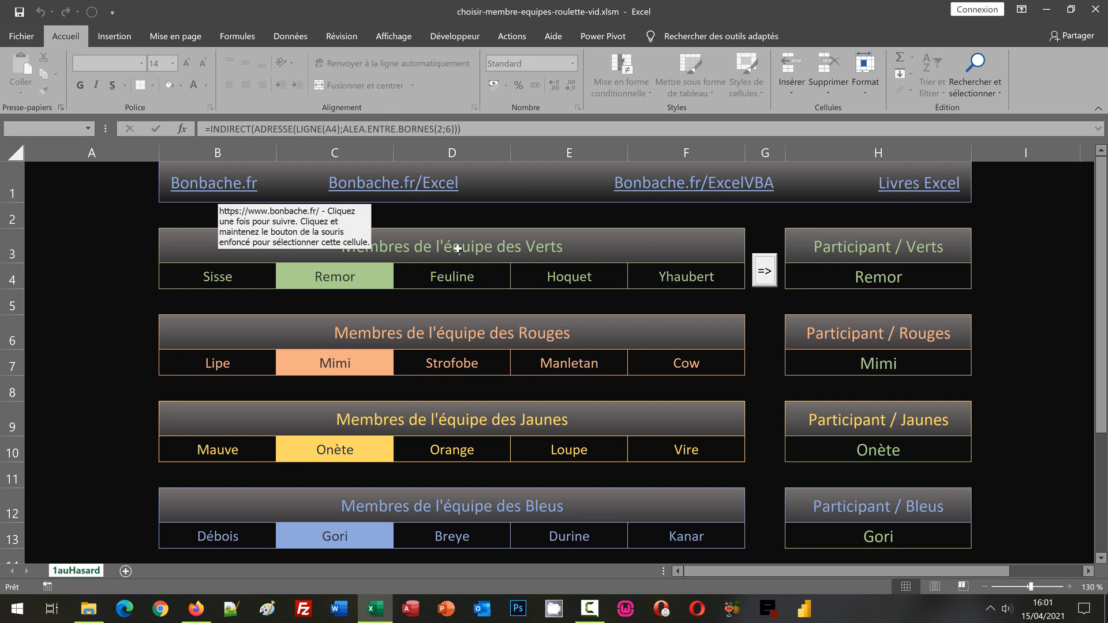
click(766, 272)
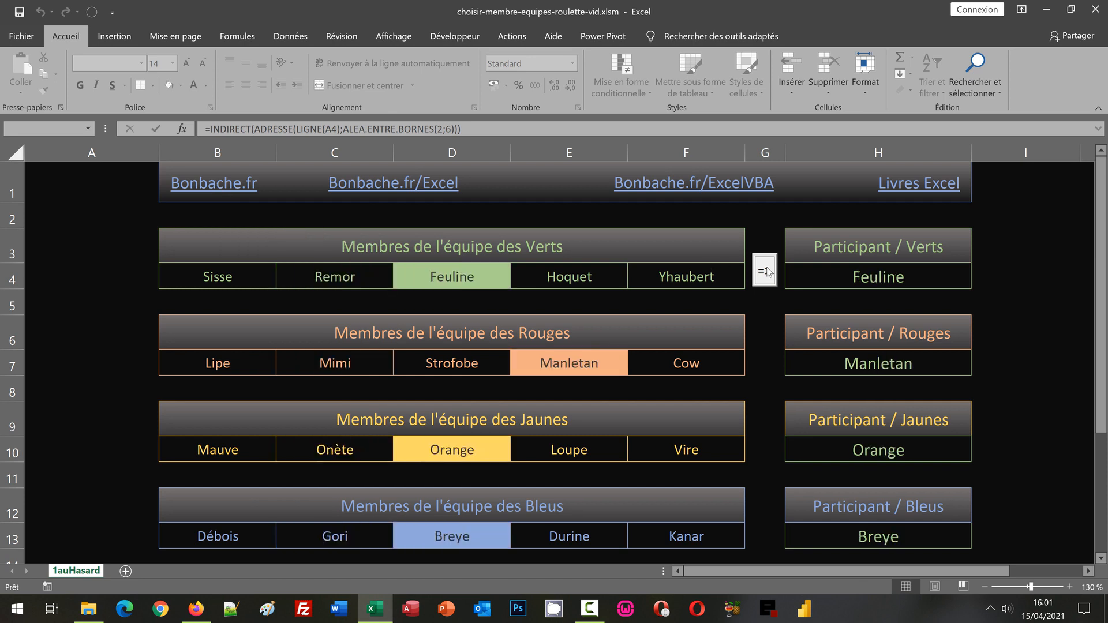